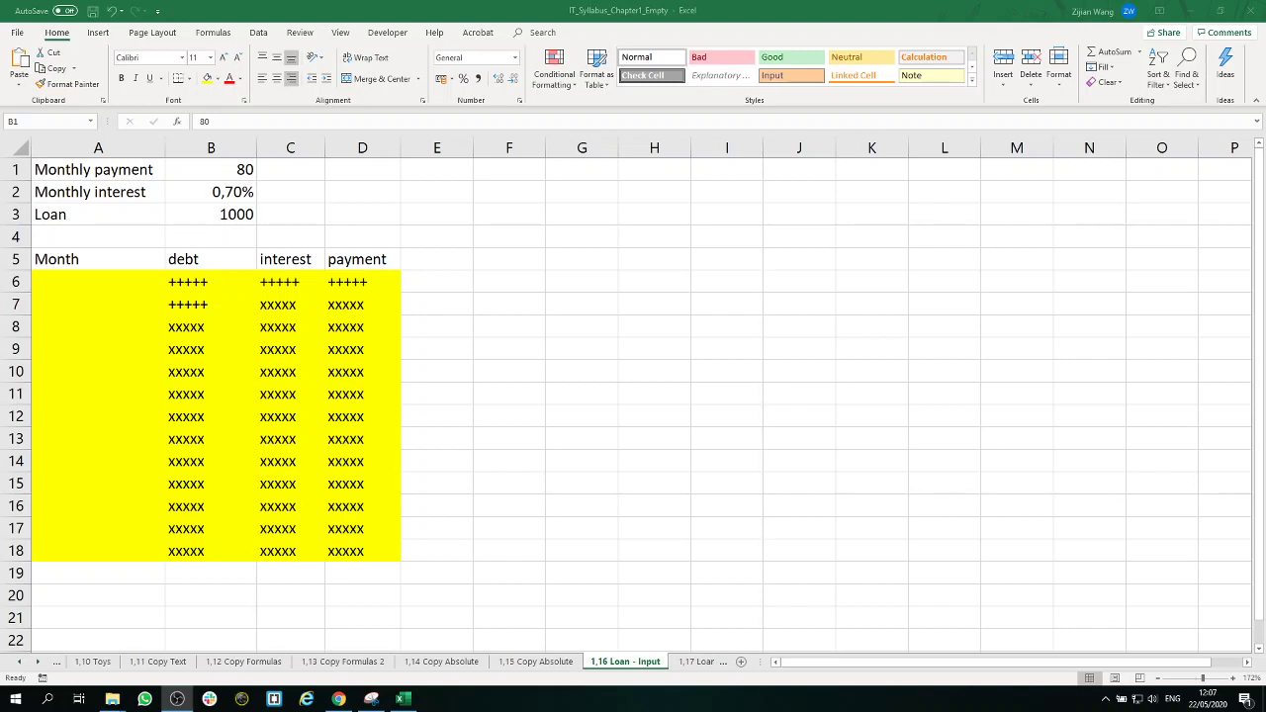
# Examine the monthly payment, monthly interest and loan values in cells B1 to B3.
pyautogui.click(221, 170)
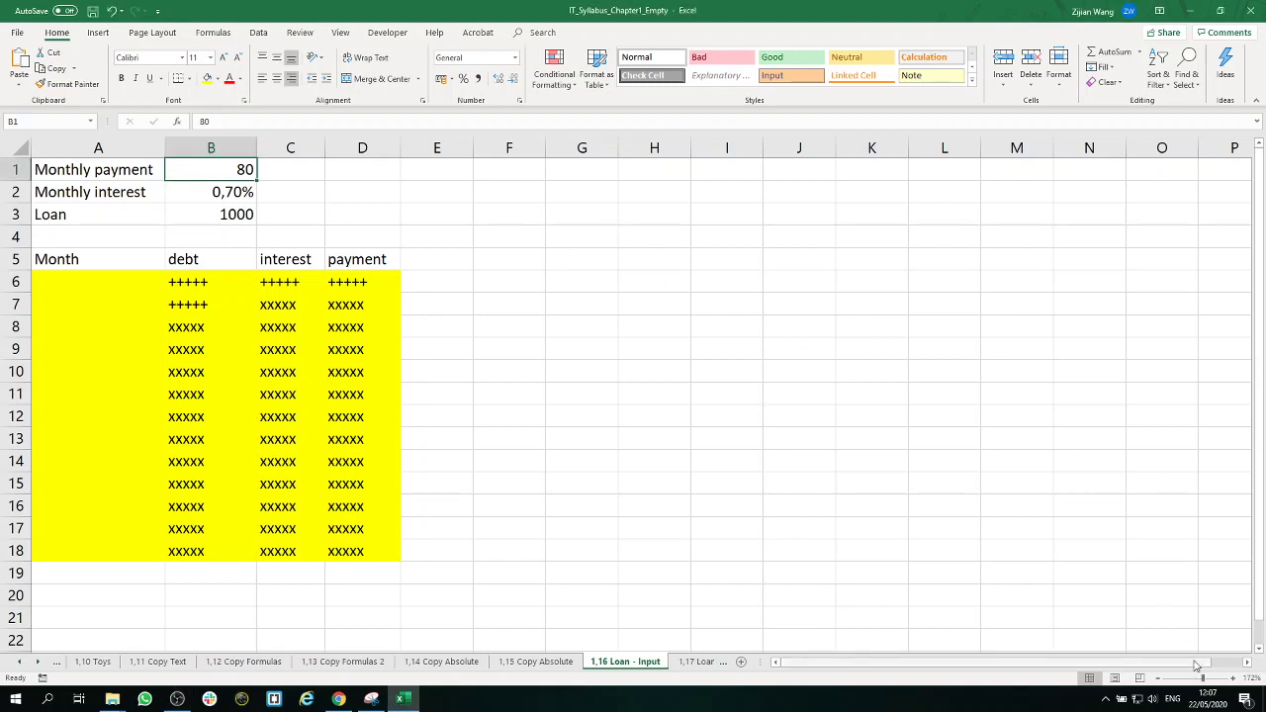
pyautogui.click(1233, 678)
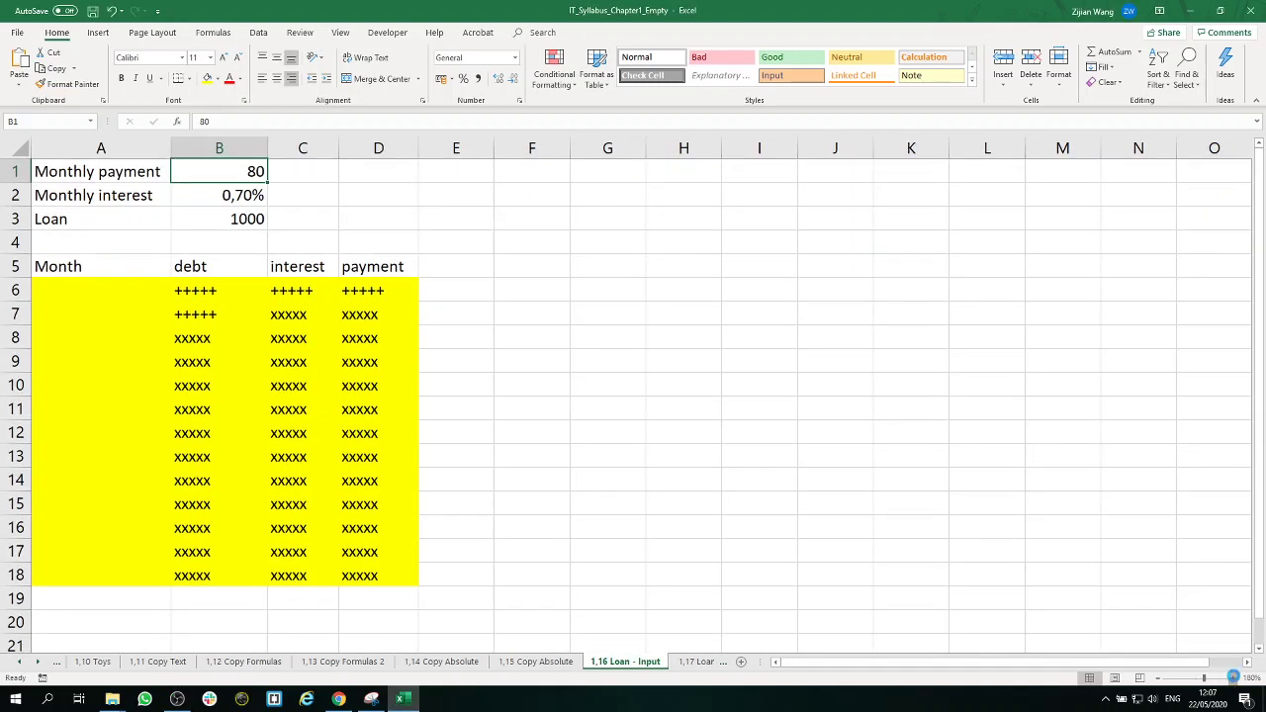
pyautogui.click(1233, 678)
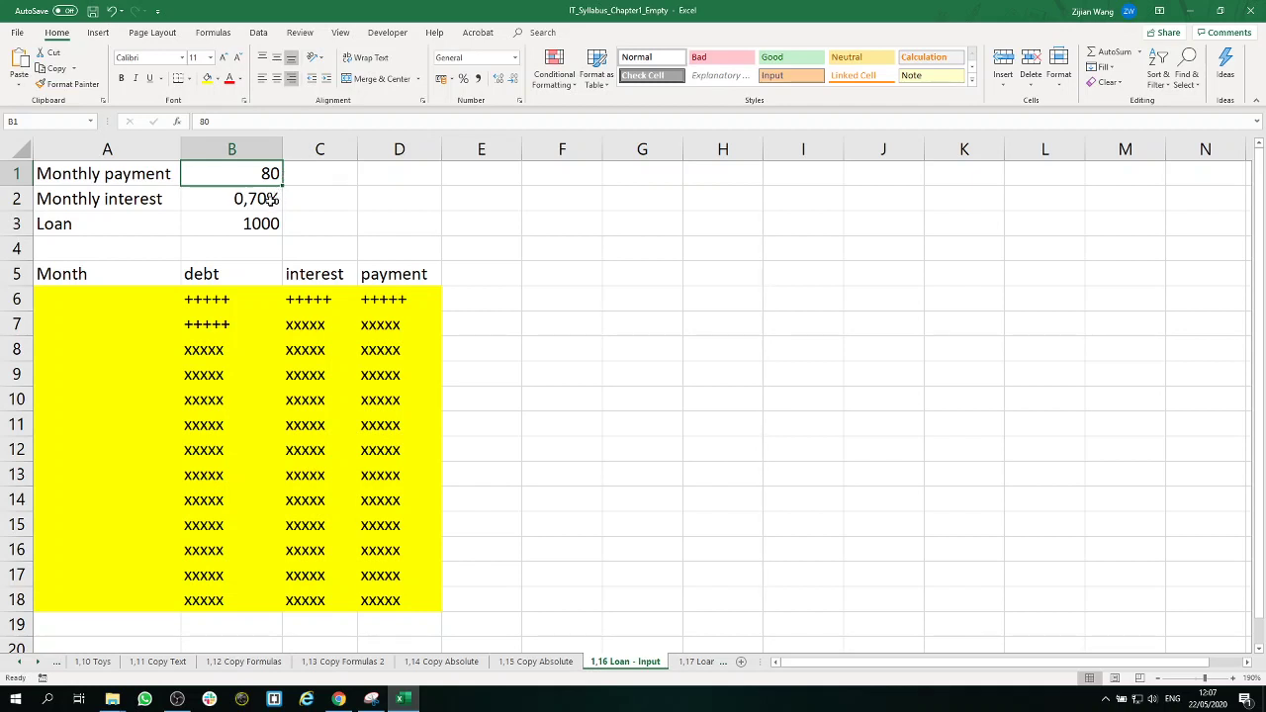
pyautogui.click(270, 201)
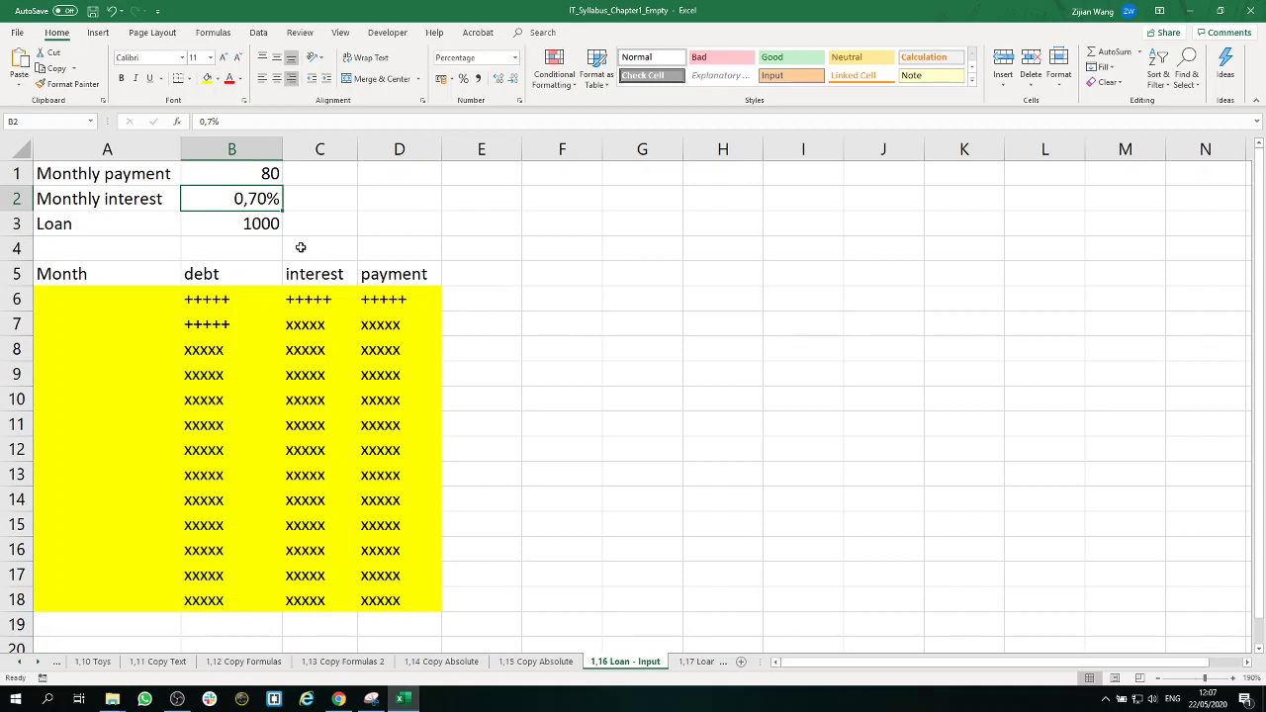
pyautogui.click(265, 229)
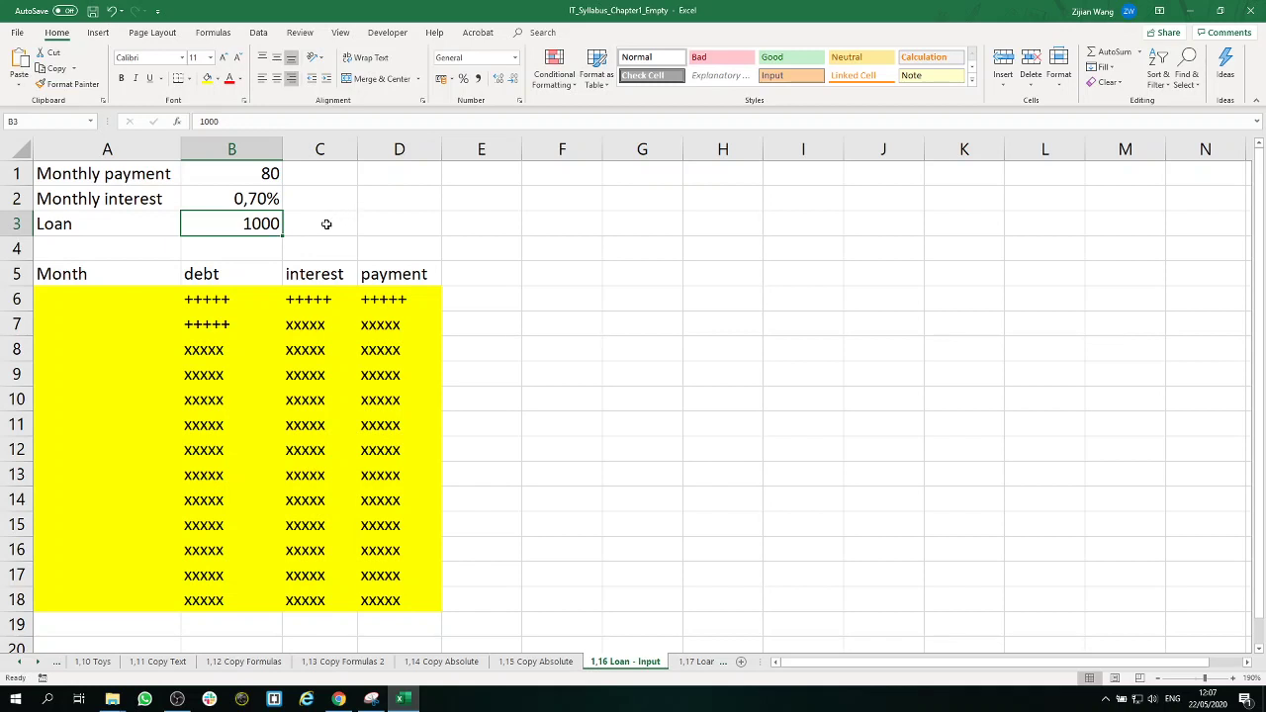
pyautogui.click(269, 173)
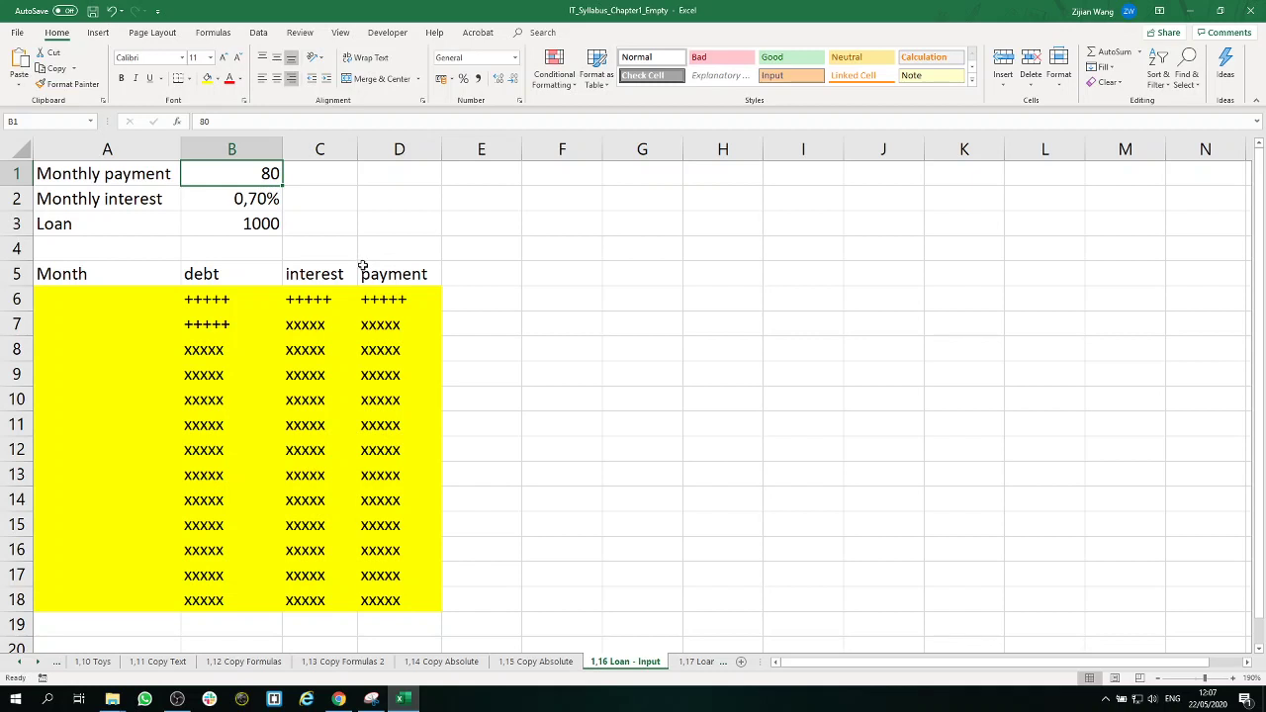
pyautogui.click(264, 202)
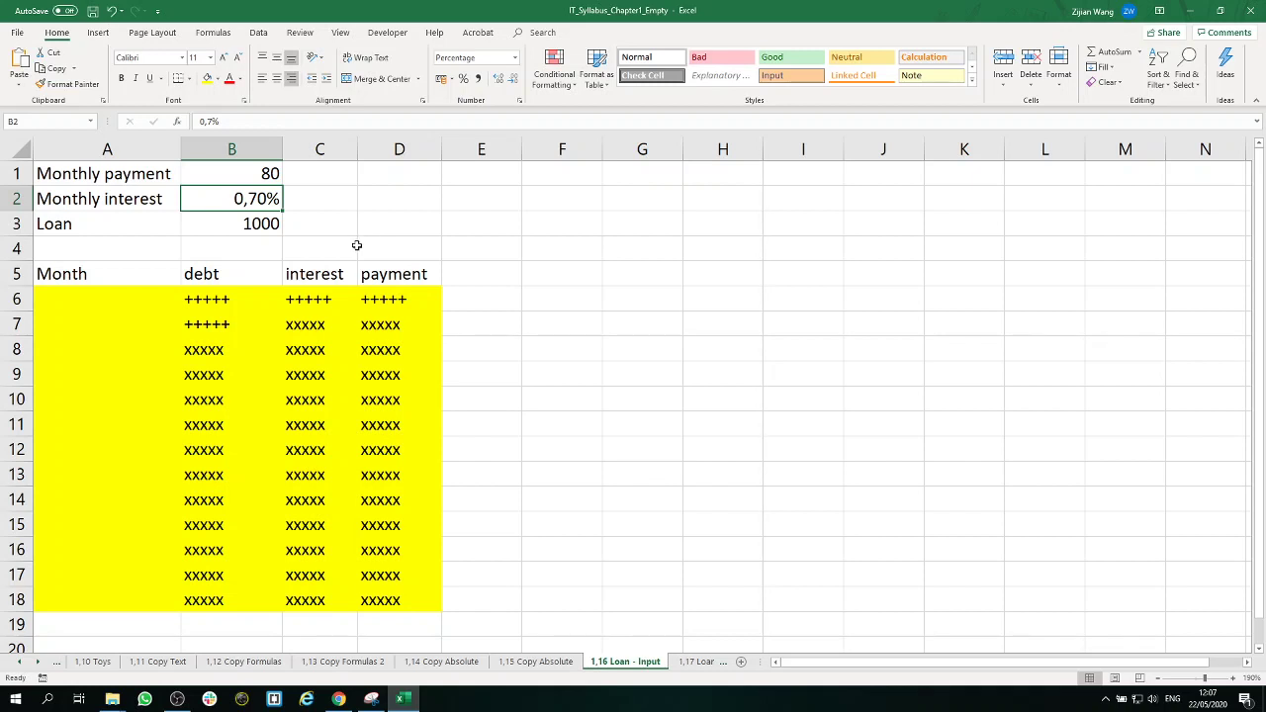
# Enter jan in A6 and autofill the month series down the Month column to A18.
pyautogui.click(148, 301)
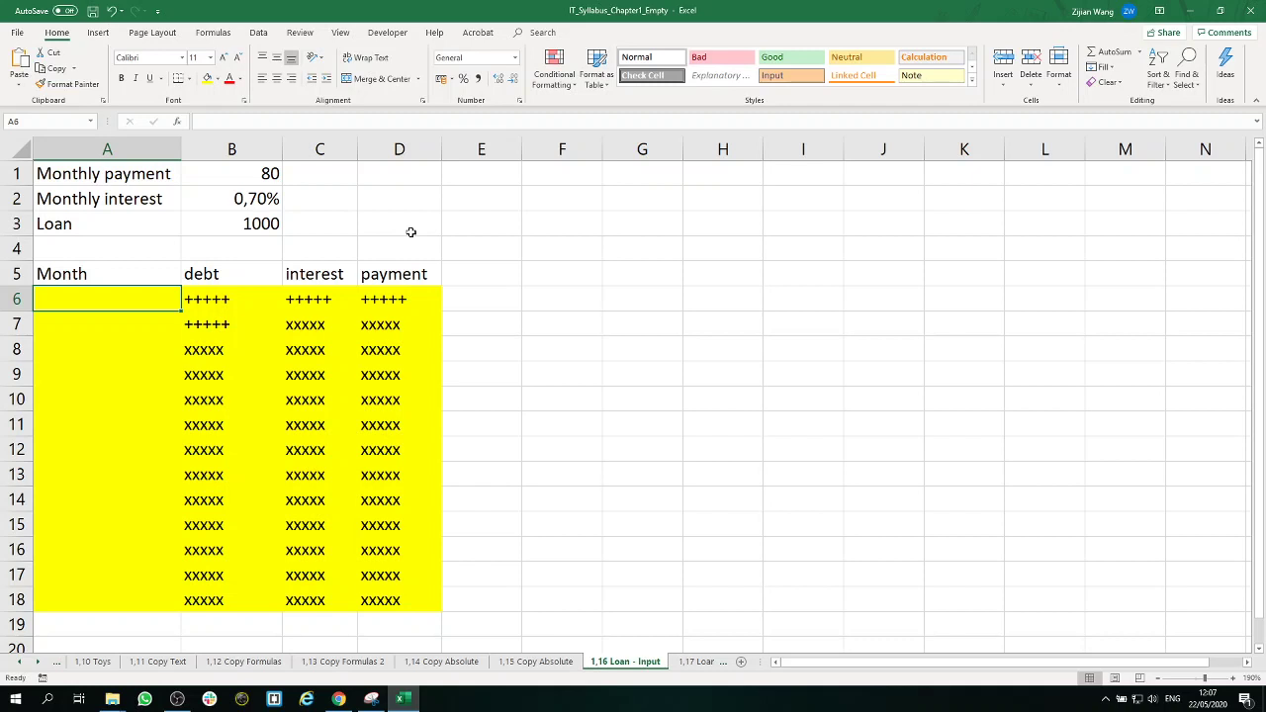
pyautogui.write('jan')
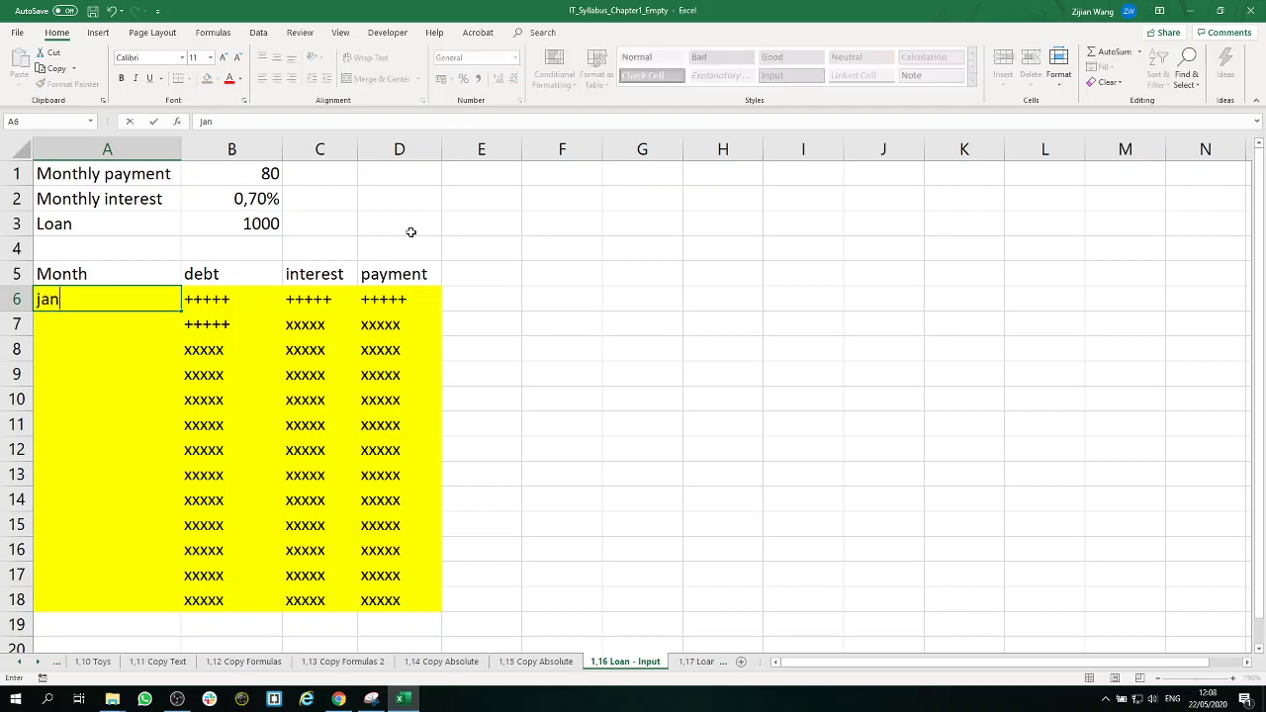
pyautogui.press('Return')
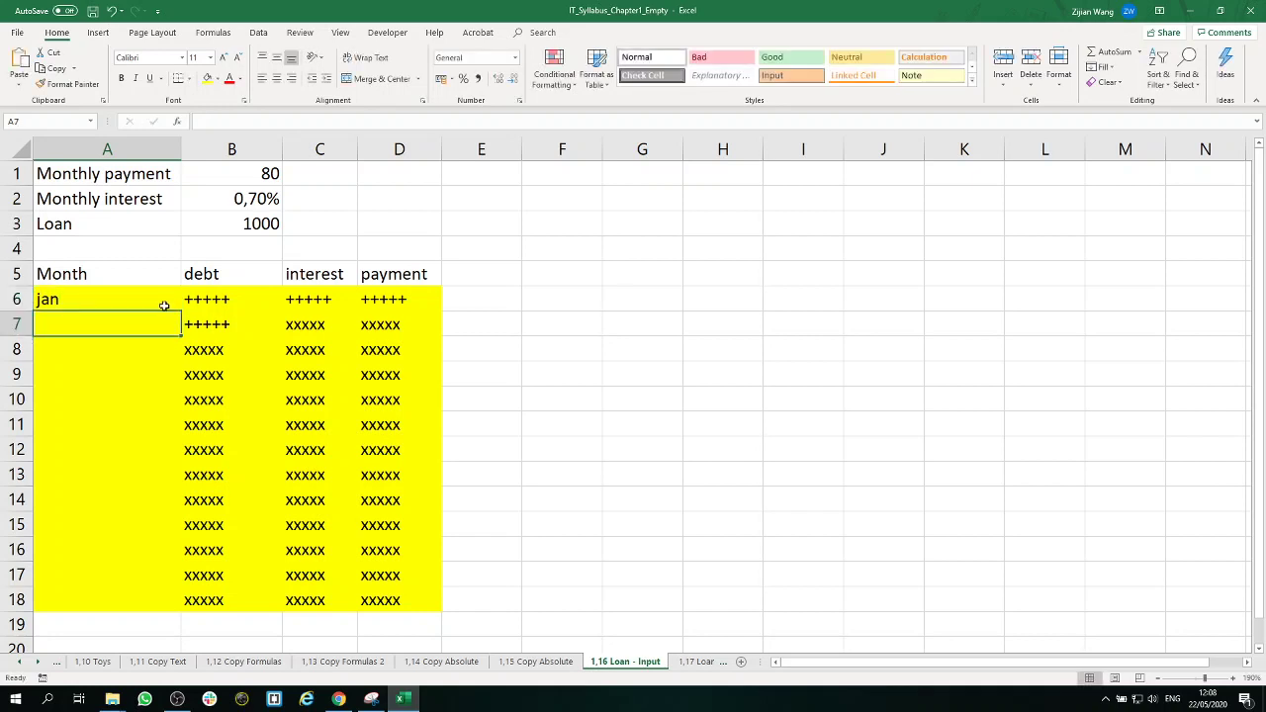
pyautogui.click(164, 305)
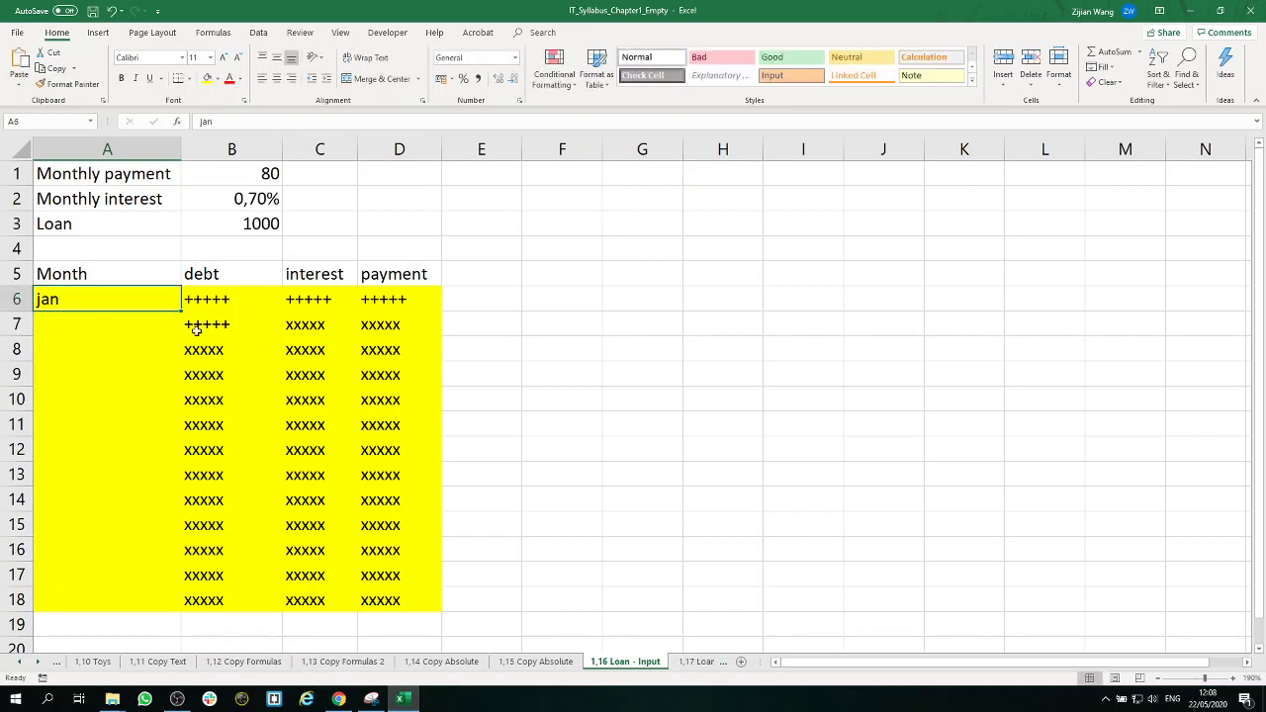
pyautogui.moveTo(181, 312); pyautogui.dragTo(148, 614)
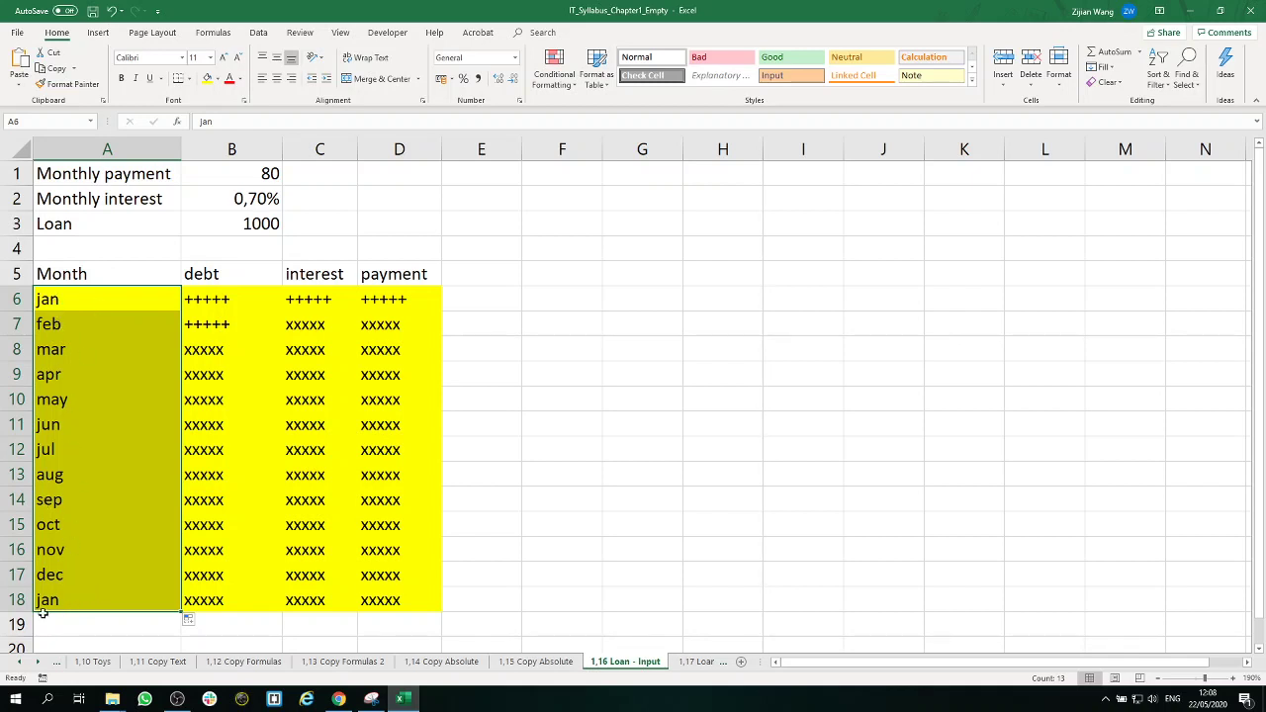
# Enter the formula =B3 in B6 so January's debt refers to the loan amount.
pyautogui.click(254, 296)
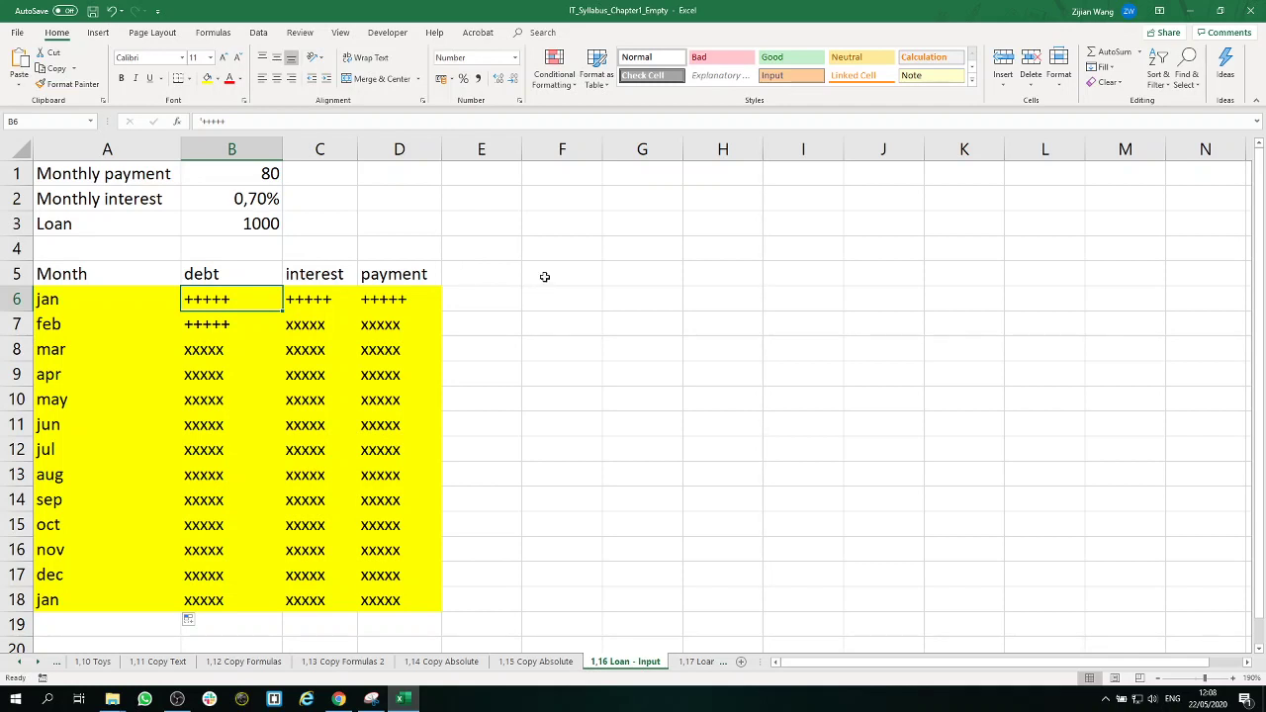
pyautogui.write('=')
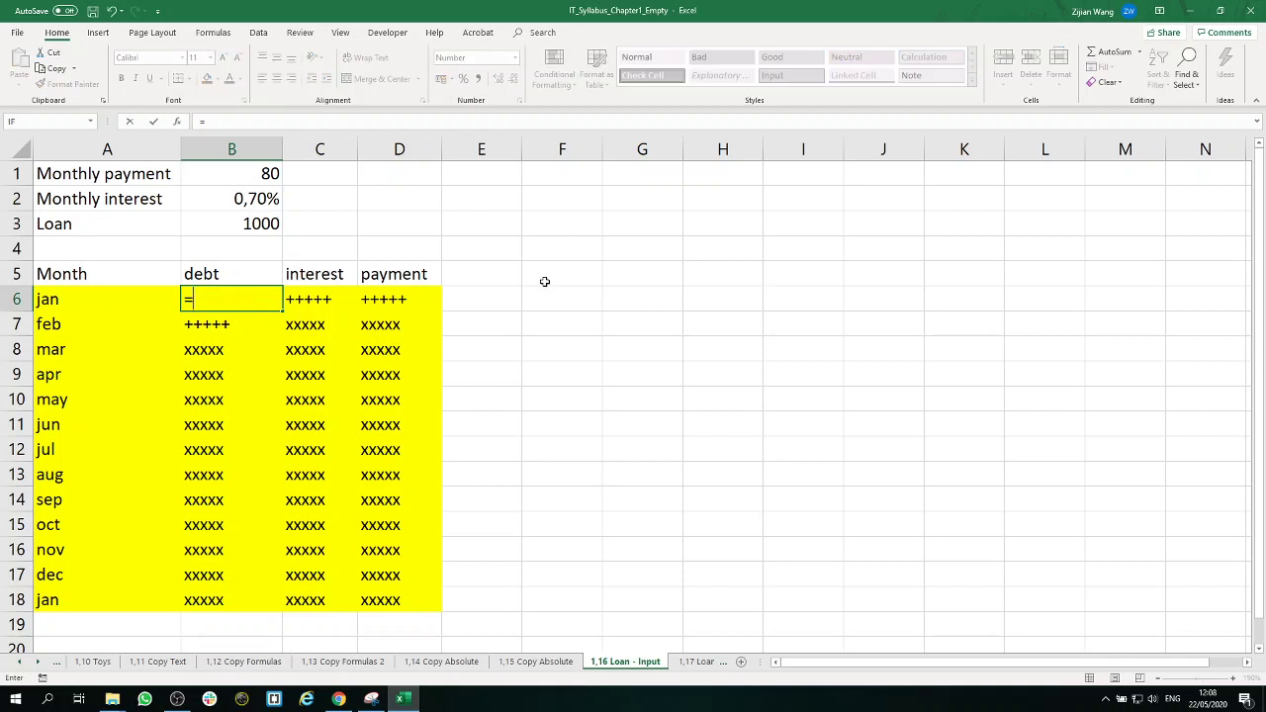
pyautogui.click(262, 229)
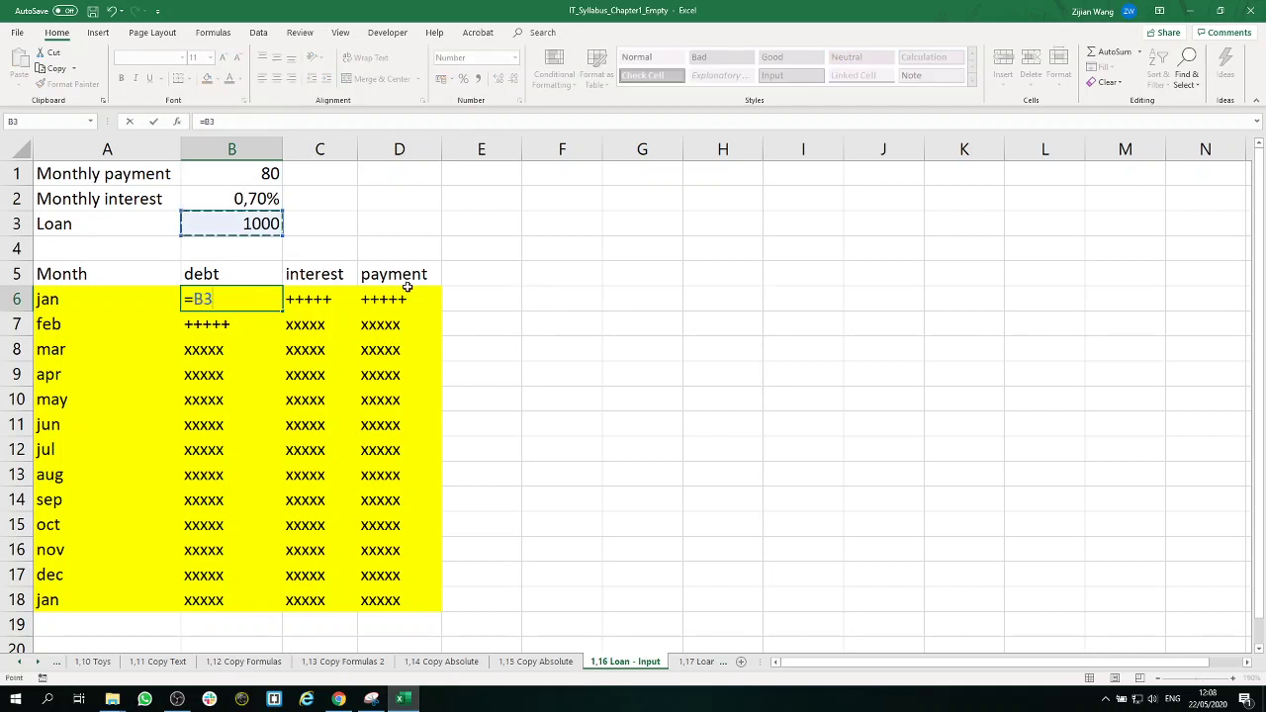
pyautogui.press('Return')
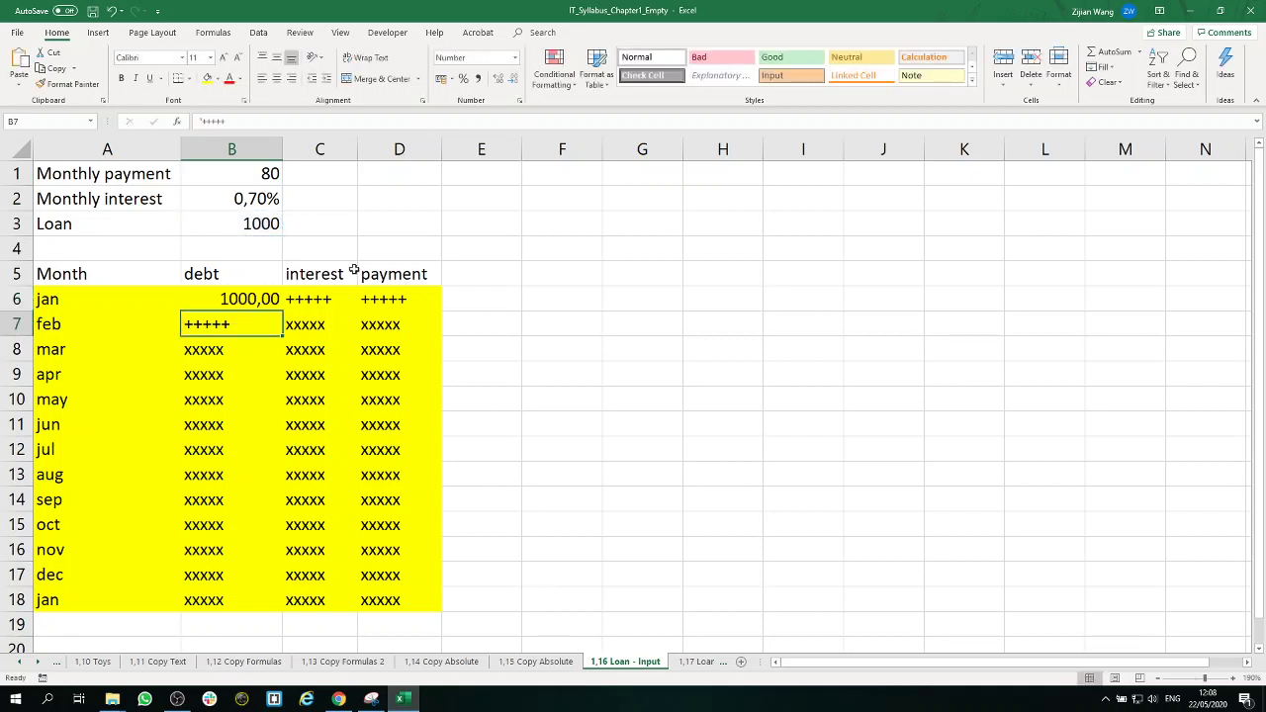
# Calculate January's interest in C6 with the formula =B6*B2, multiplying the debt by the monthly interest.
pyautogui.click(330, 301)
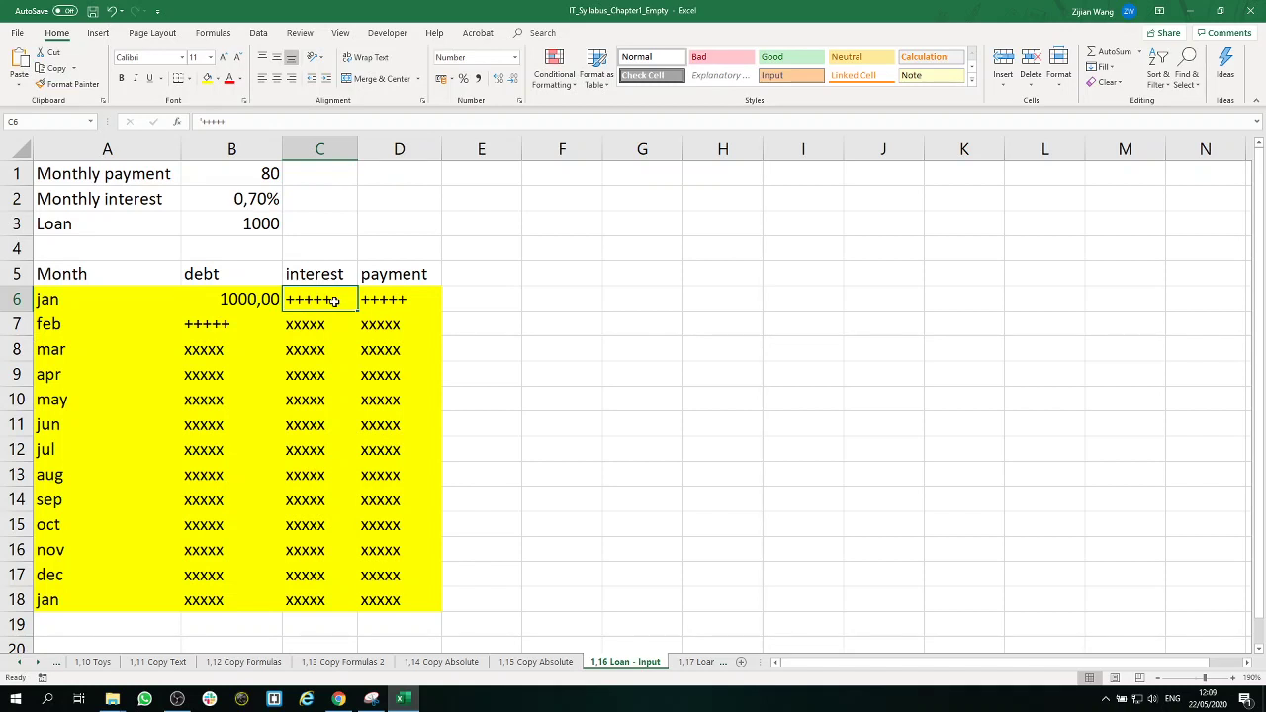
pyautogui.write('=')
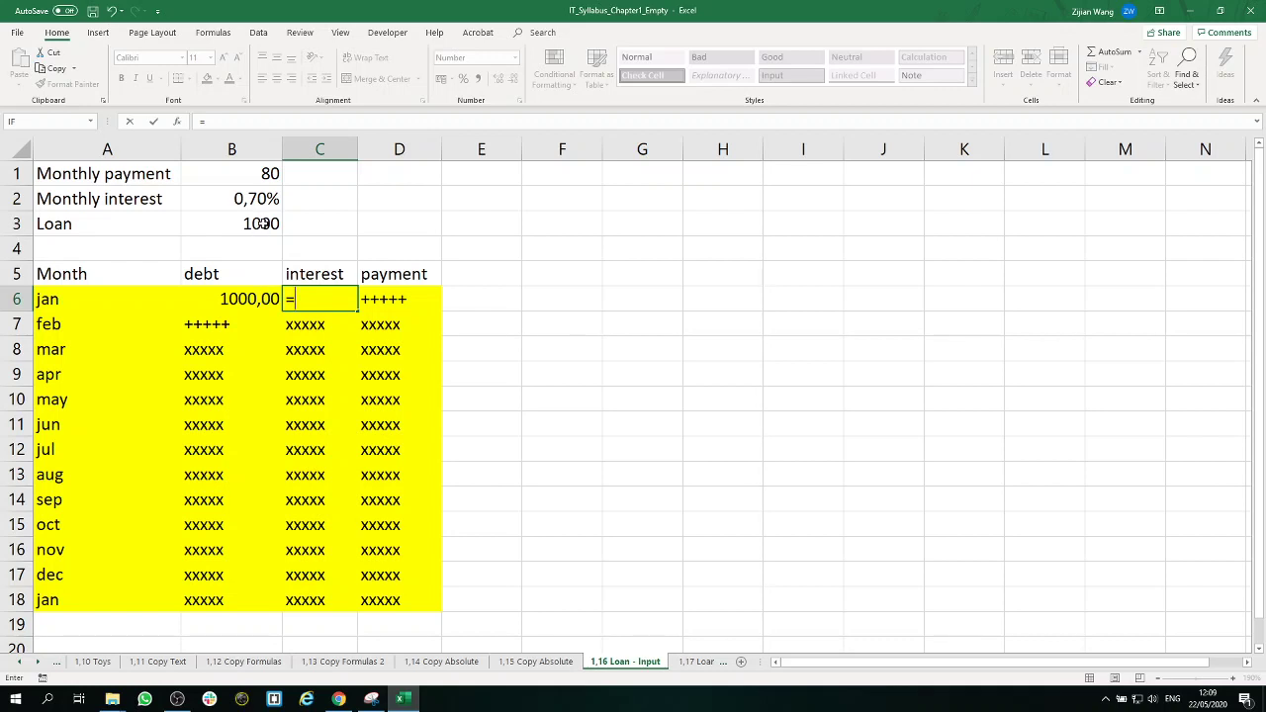
pyautogui.click(252, 300)
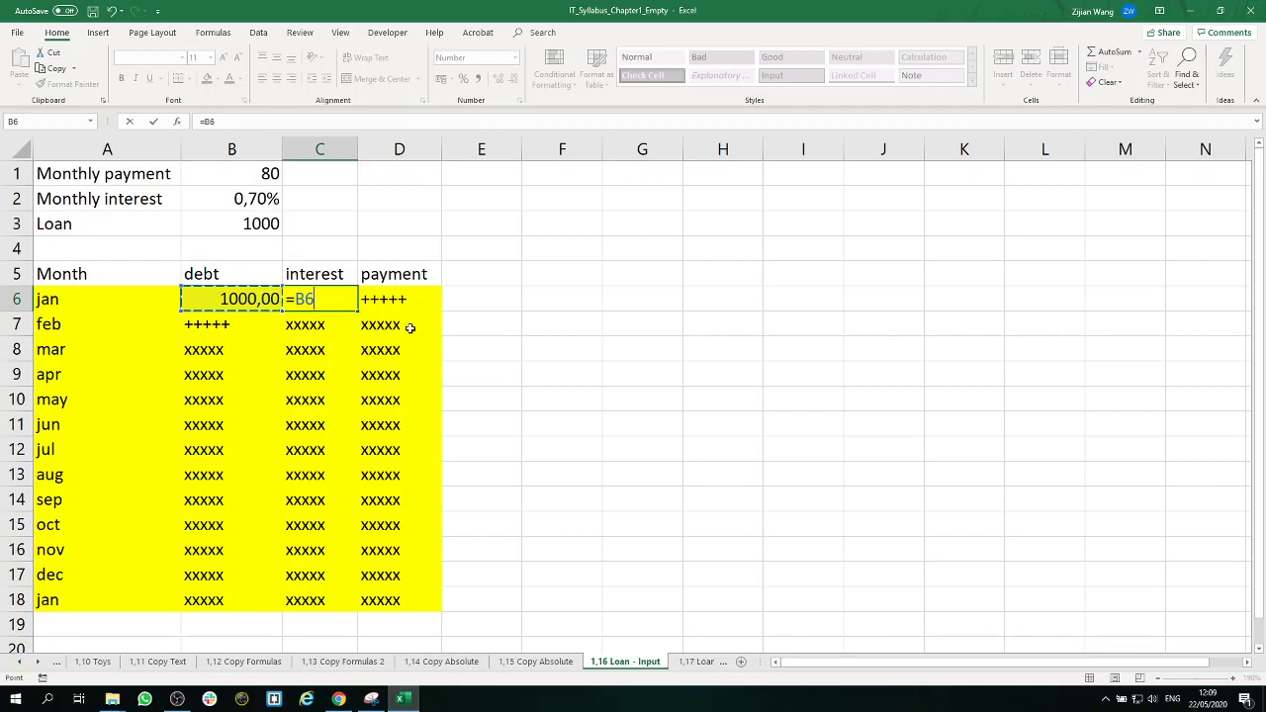
pyautogui.write('*')
pyautogui.click(274, 203)
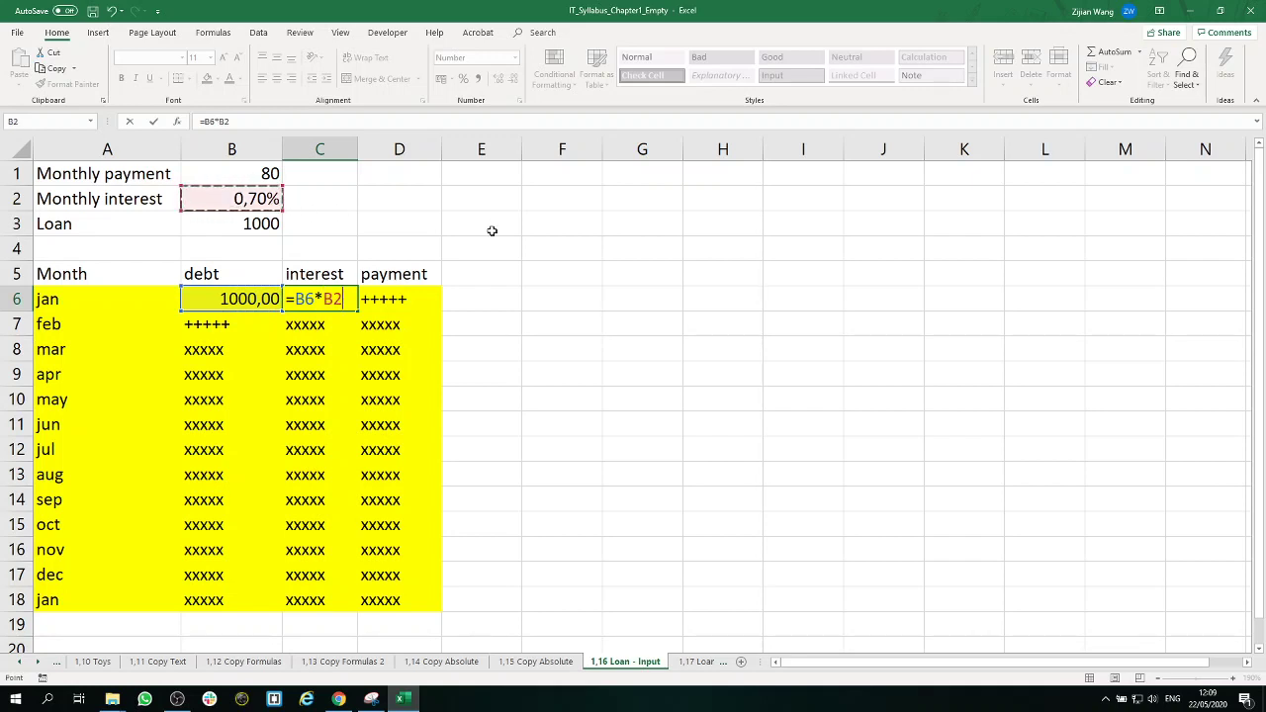
pyautogui.press('Return')
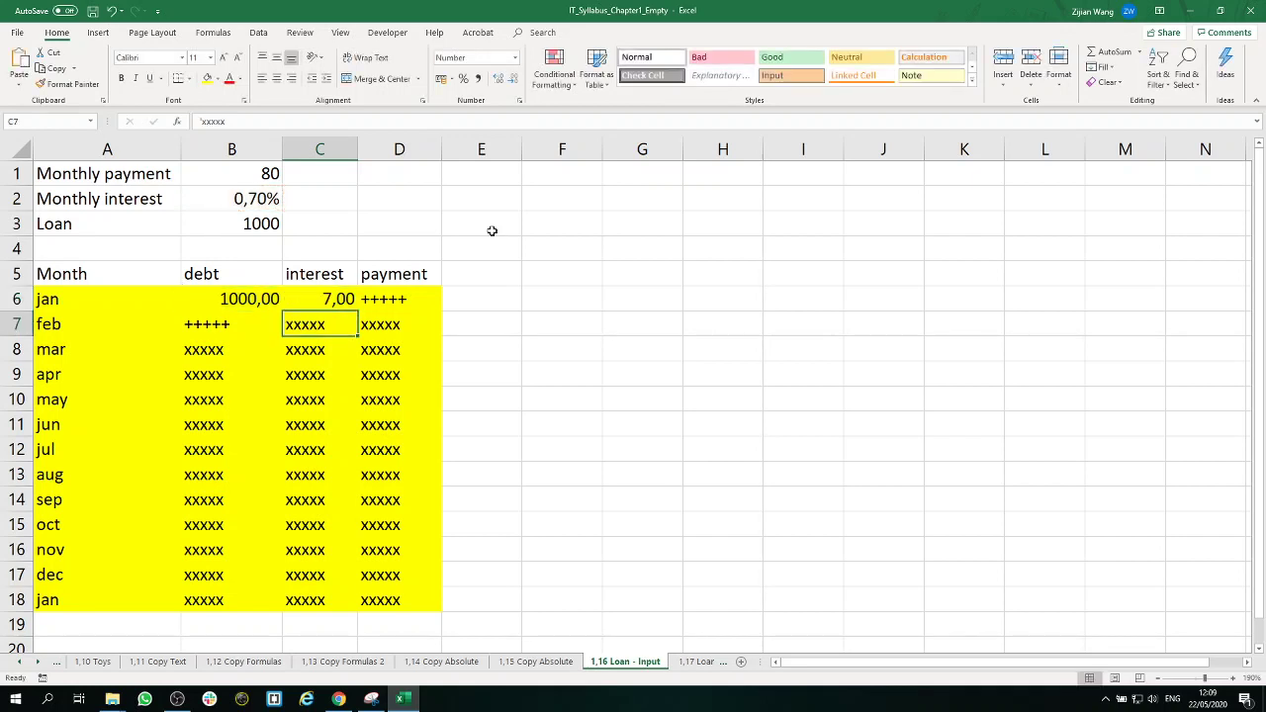
# Calculate January's payment in D6 with the formula =B1-C6, subtracting the interest from the monthly payment.
pyautogui.click(418, 302)
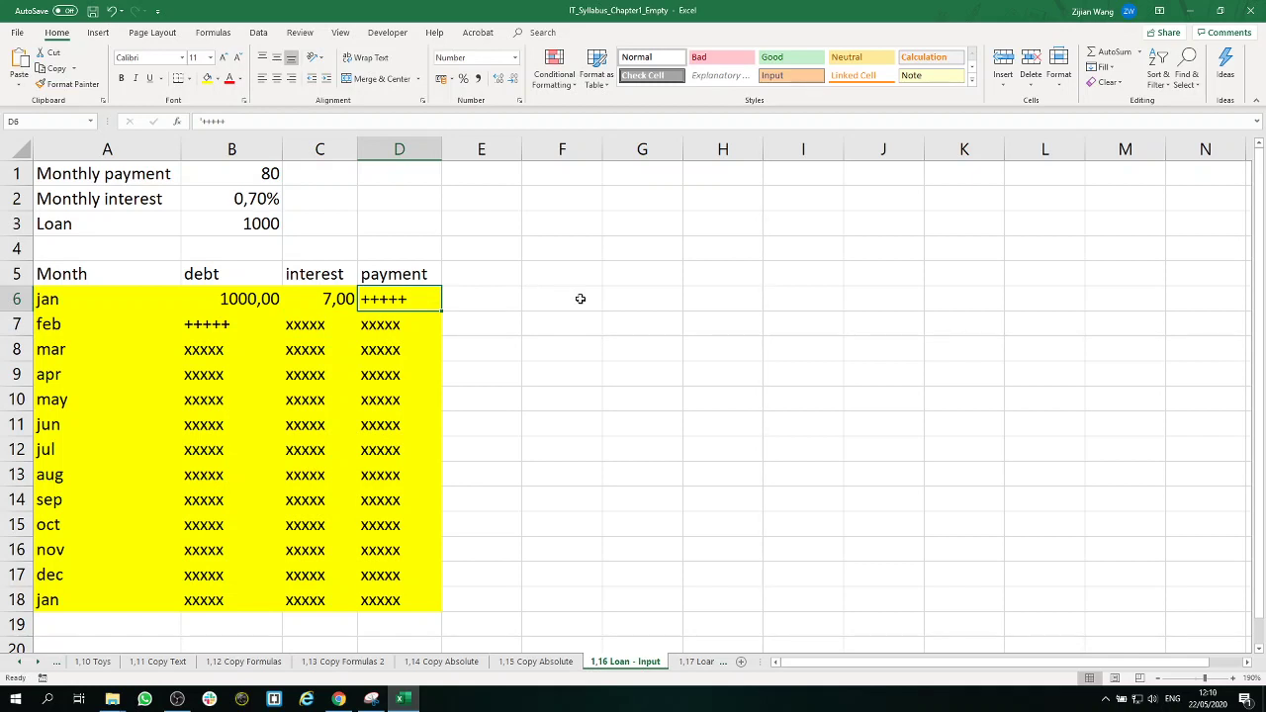
pyautogui.write('=')
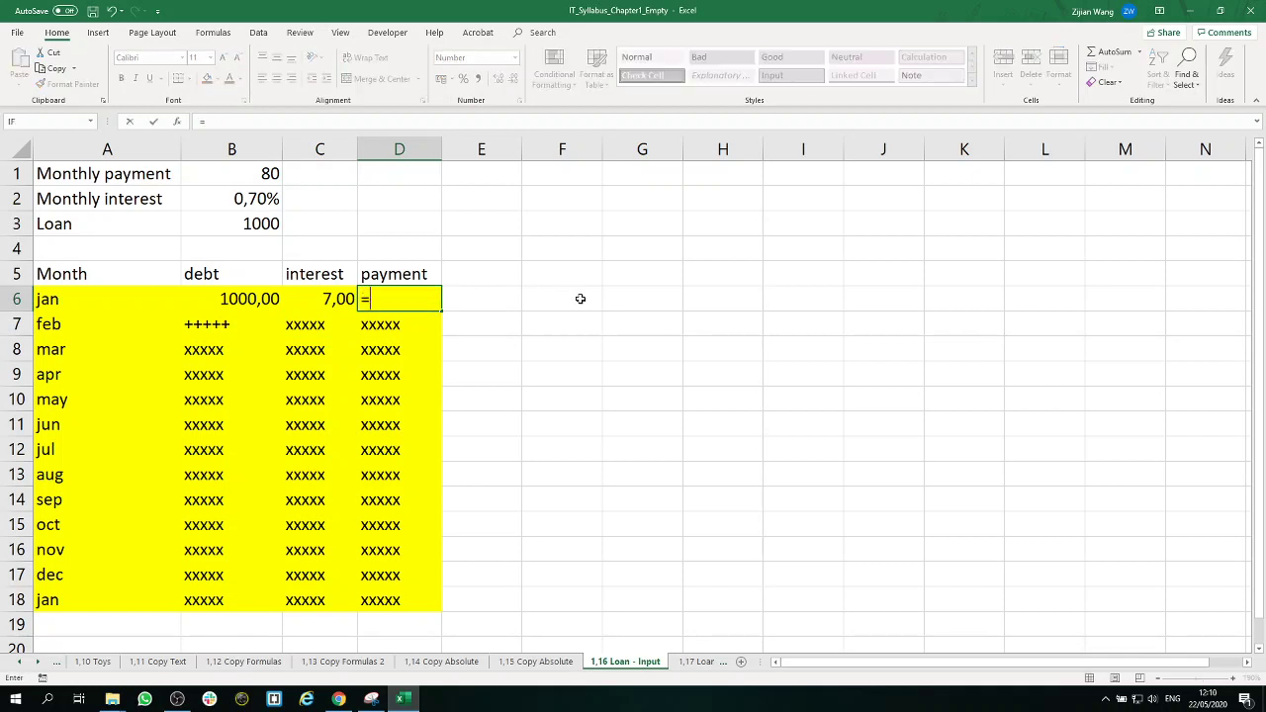
pyautogui.click(280, 184)
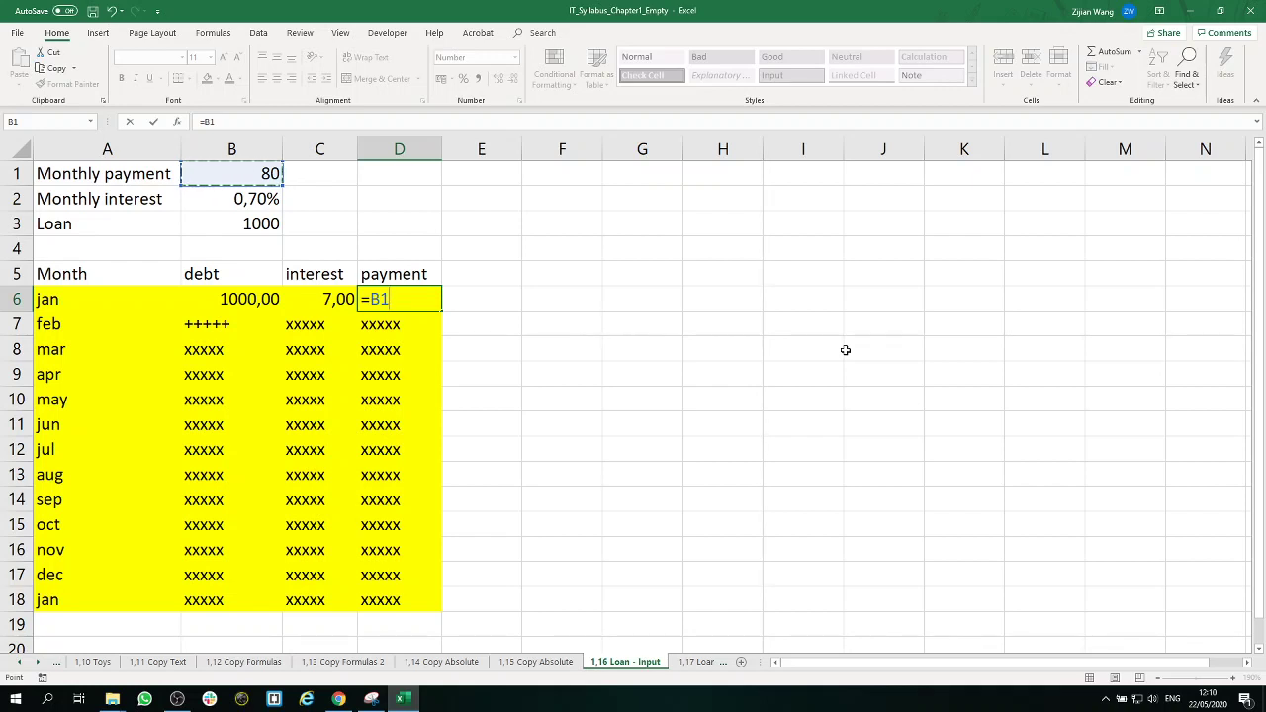
pyautogui.write('-')
pyautogui.click(351, 302)
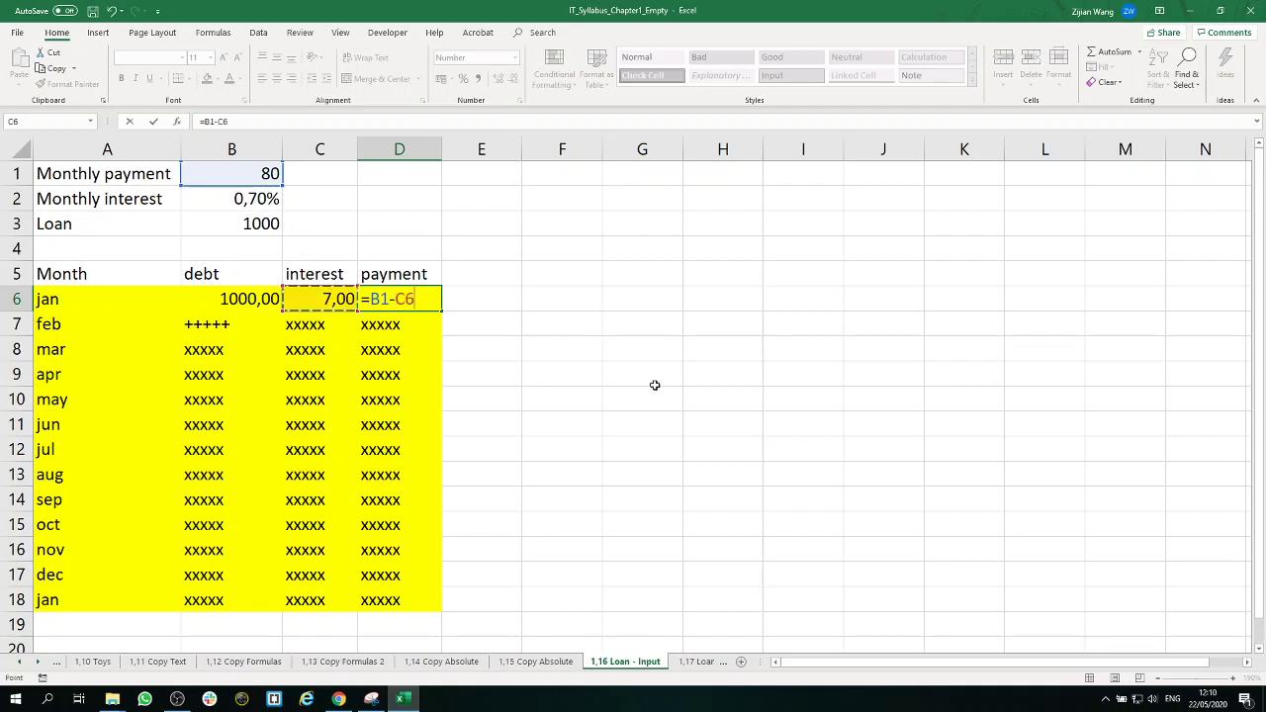
pyautogui.press('Return')
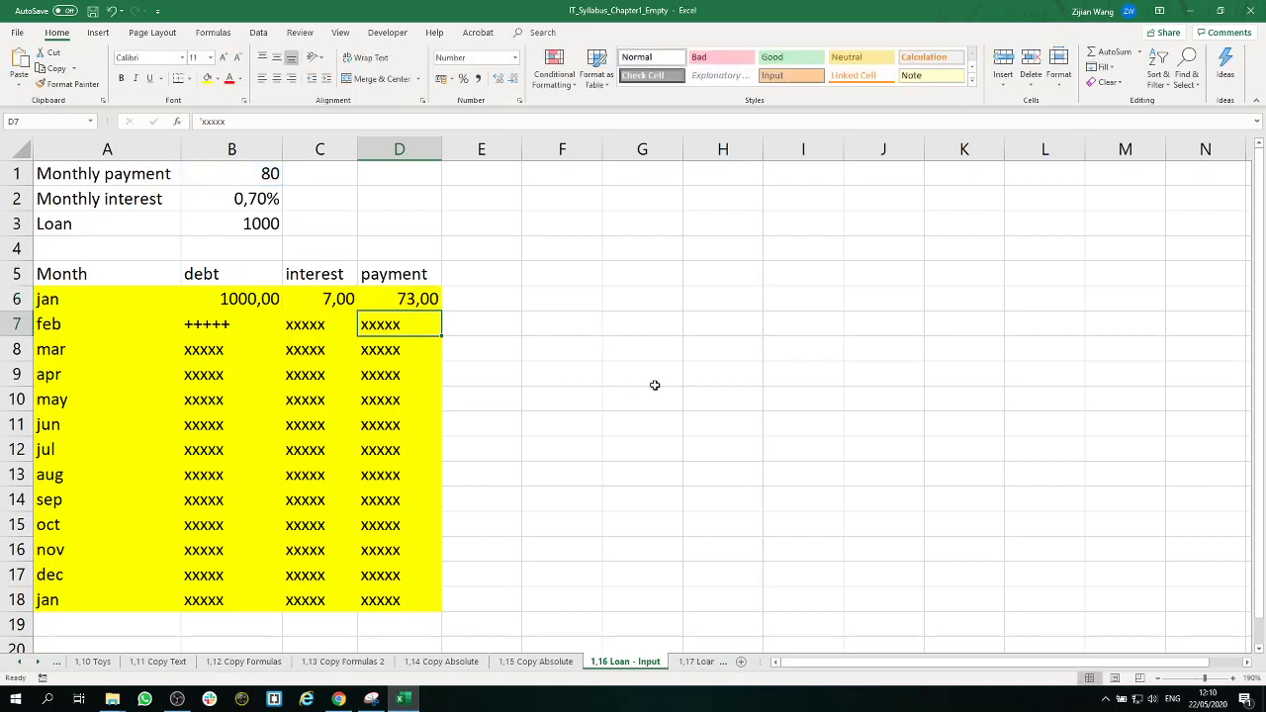
# Calculate February's debt in B7 with the formula =B6-D6, subtracting January's payment from January's debt.
pyautogui.click(218, 327)
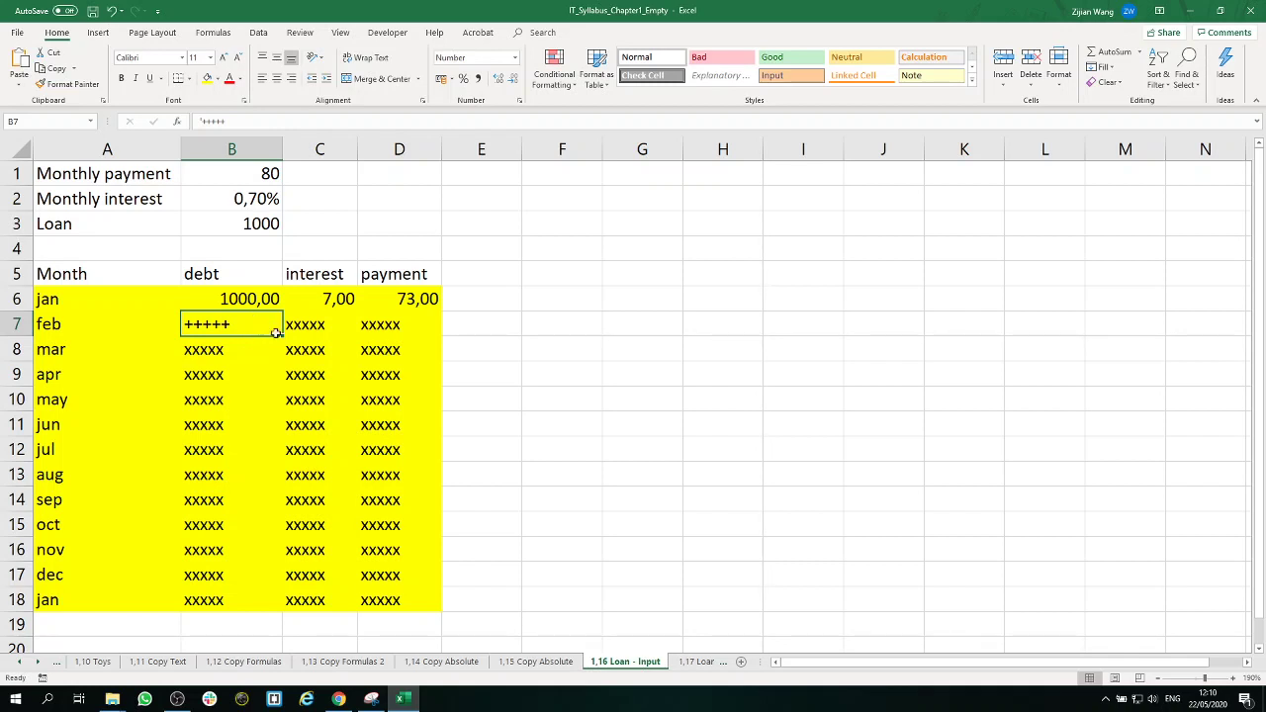
pyautogui.click(323, 303)
pyautogui.click(397, 300)
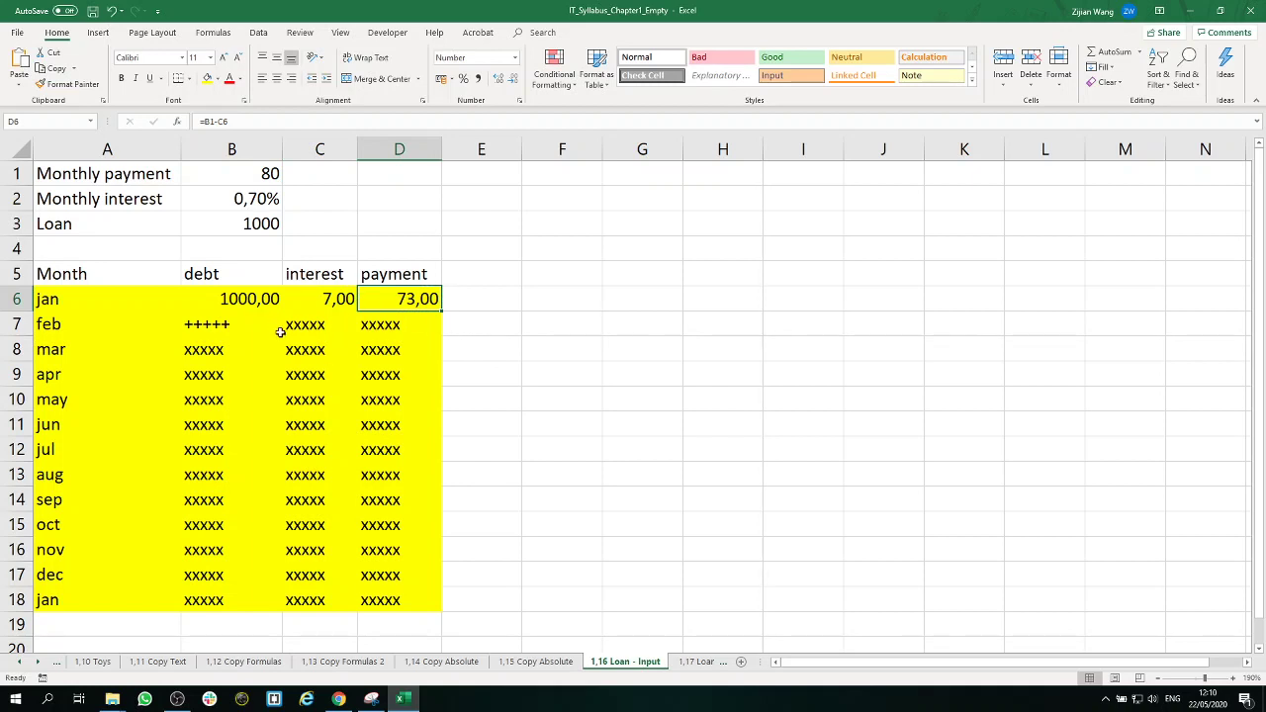
pyautogui.click(240, 326)
pyautogui.click(322, 302)
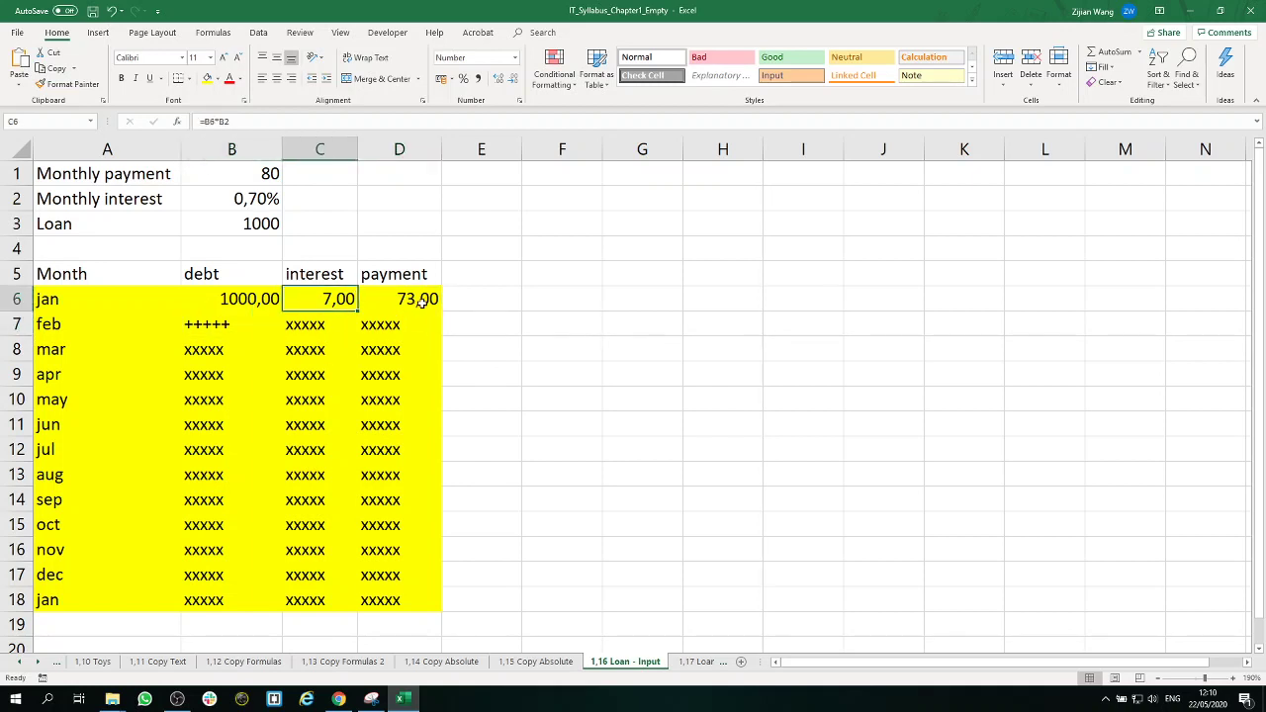
pyautogui.click(419, 304)
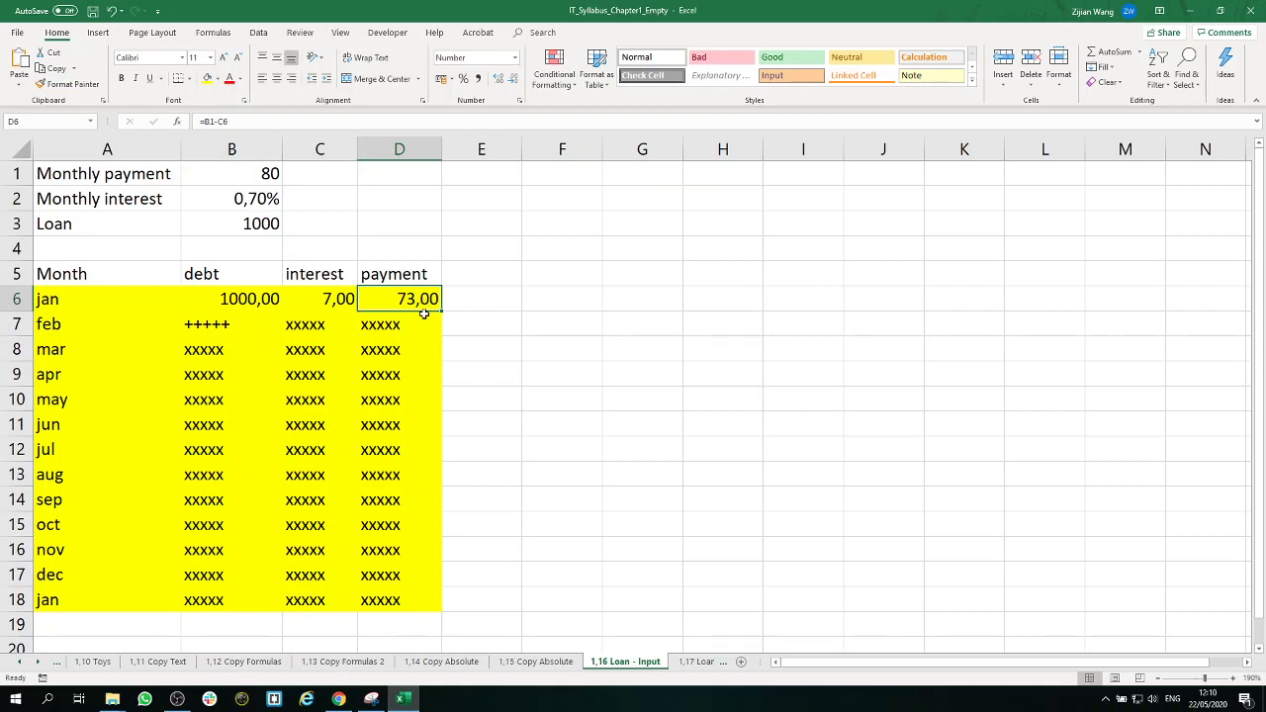
pyautogui.click(238, 326)
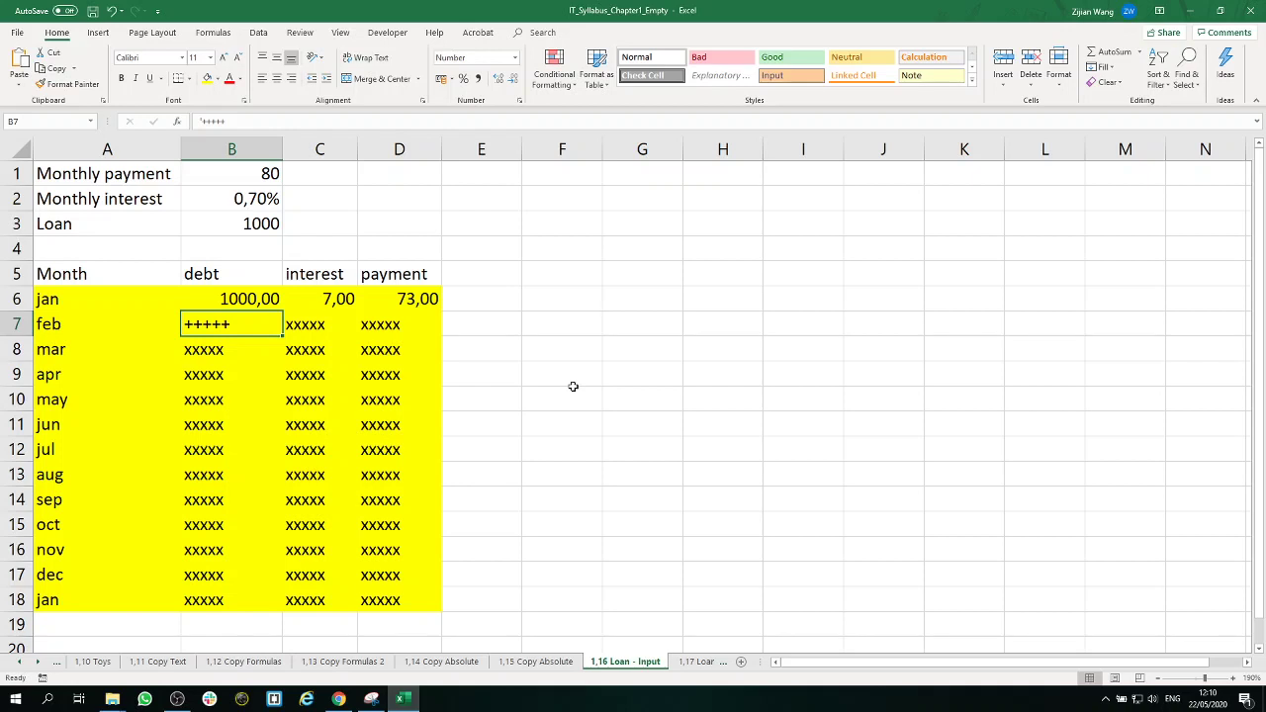
pyautogui.write('=')
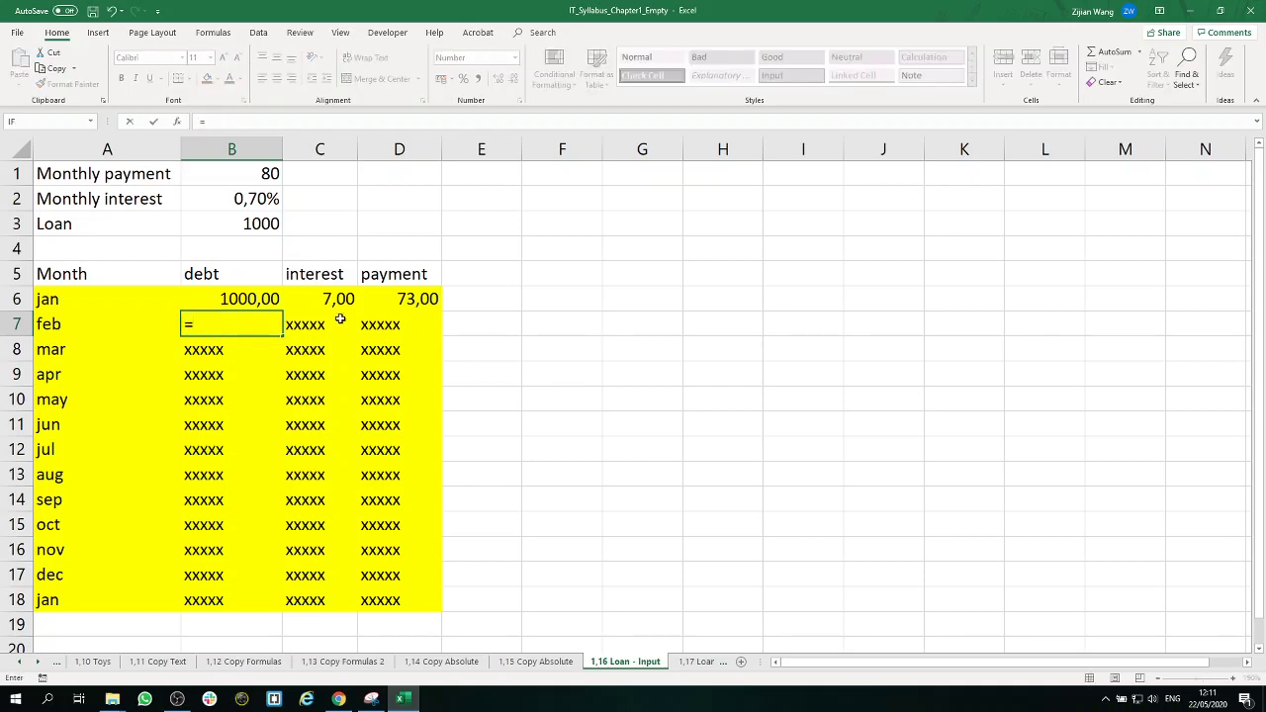
pyautogui.click(256, 301)
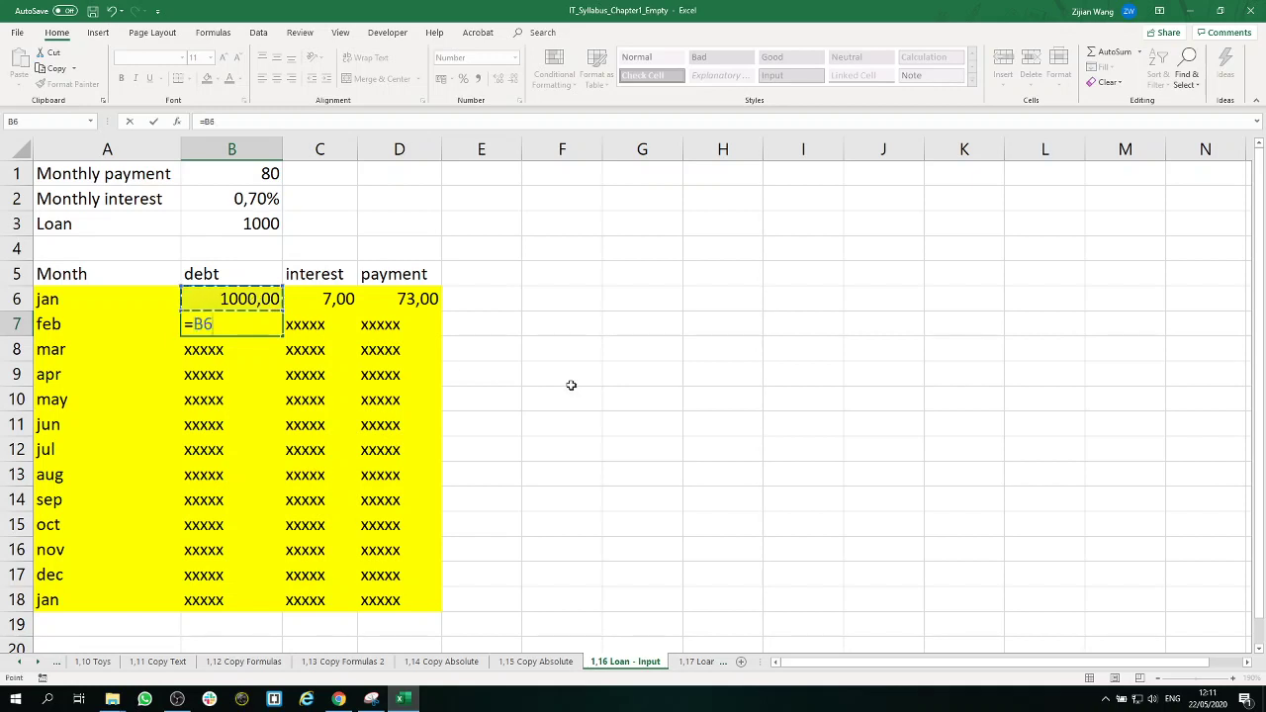
pyautogui.write('-')
pyautogui.click(425, 300)
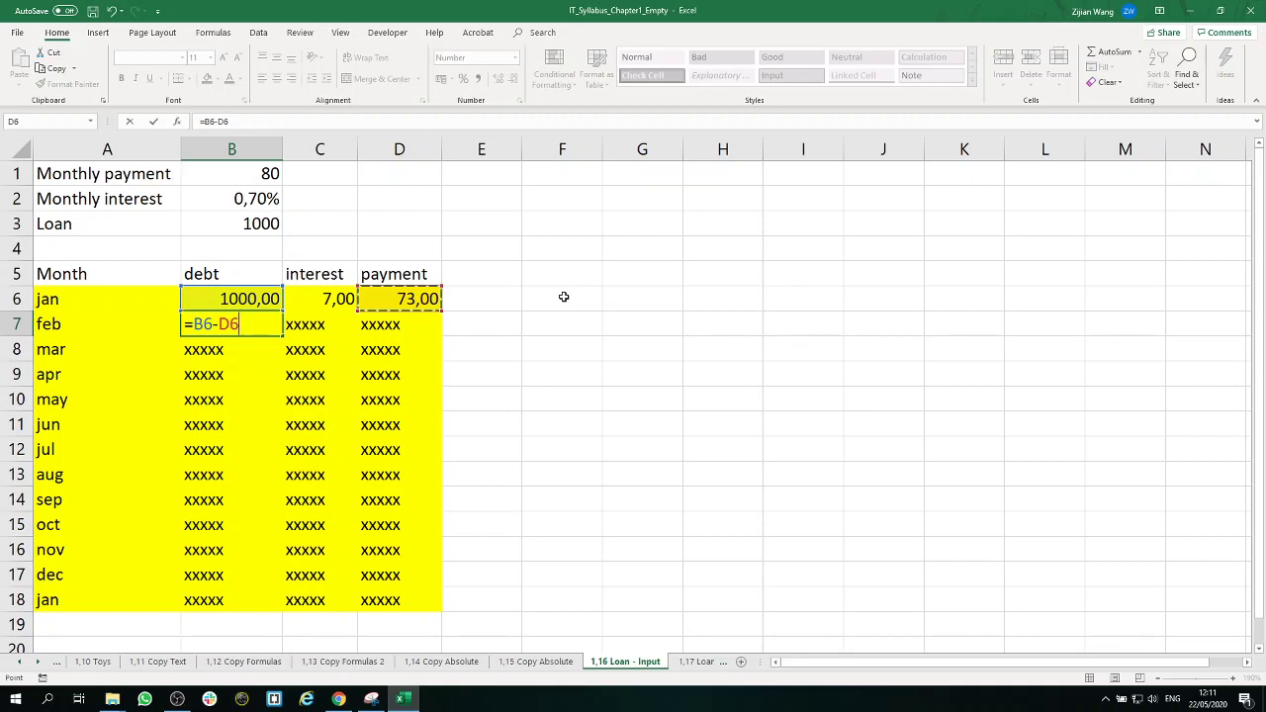
pyautogui.press('Return')
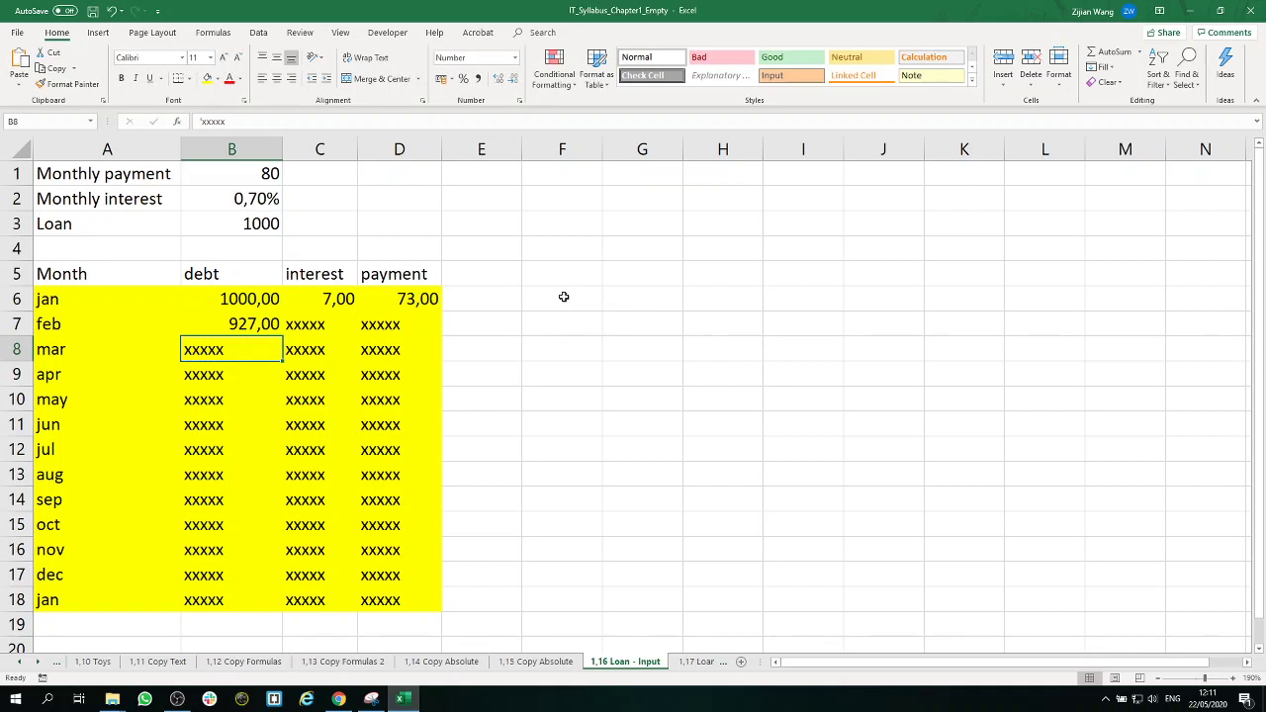
# Copy February's debt formula from B7 down the debt column through B18.
pyautogui.click(270, 325)
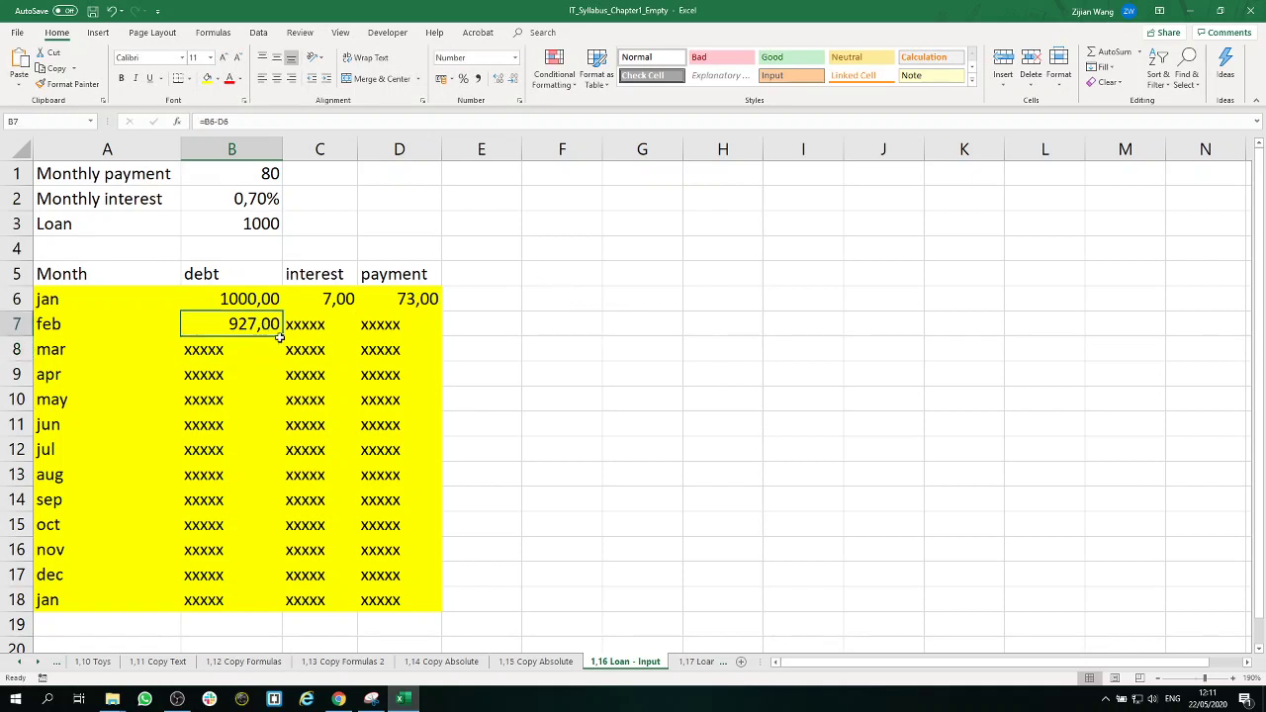
pyautogui.doubleClick(284, 336)
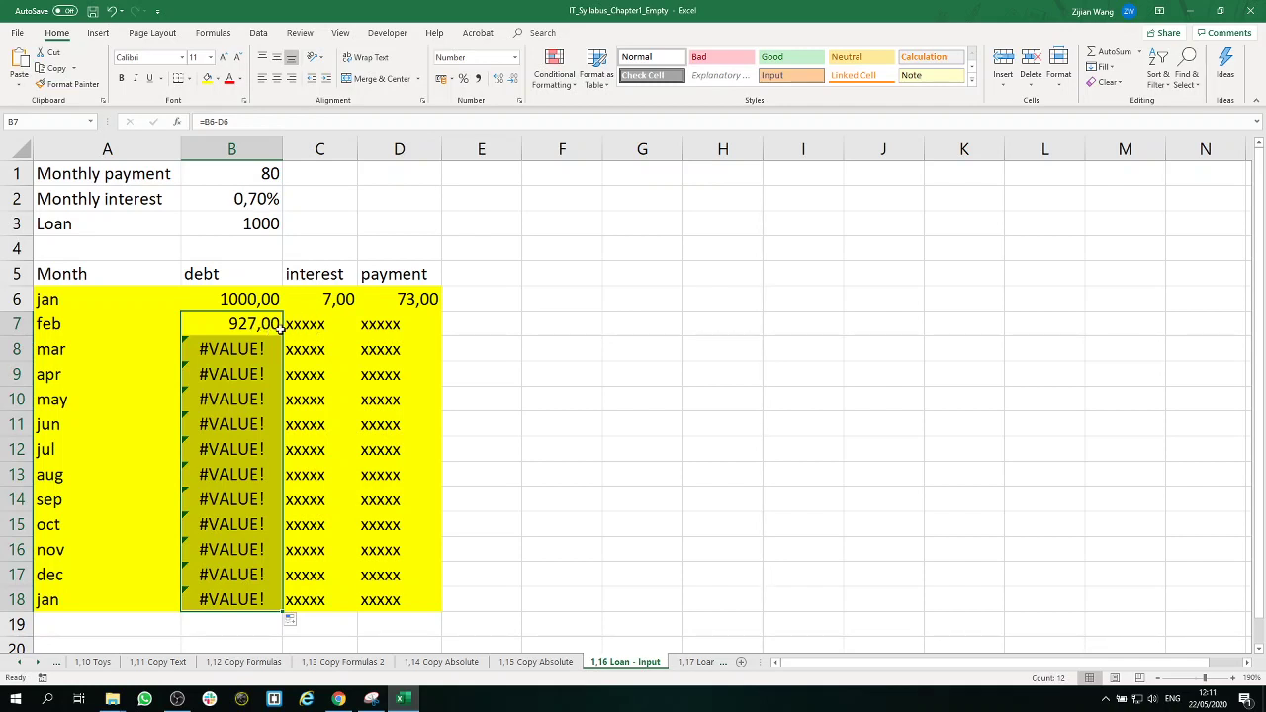
# Copy January's interest and payment formulas with relative references from C6 and D6 down through row 18.
pyautogui.click(348, 300)
pyautogui.doubleClick(355, 317)
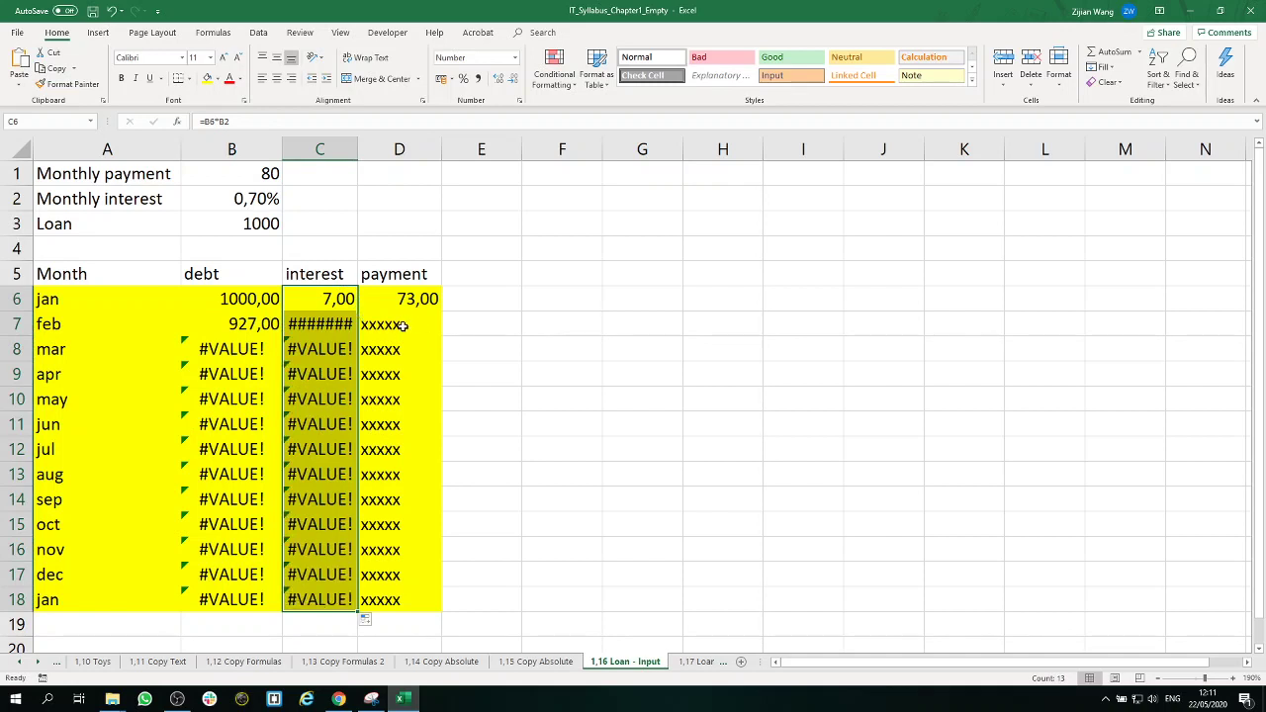
pyautogui.click(420, 300)
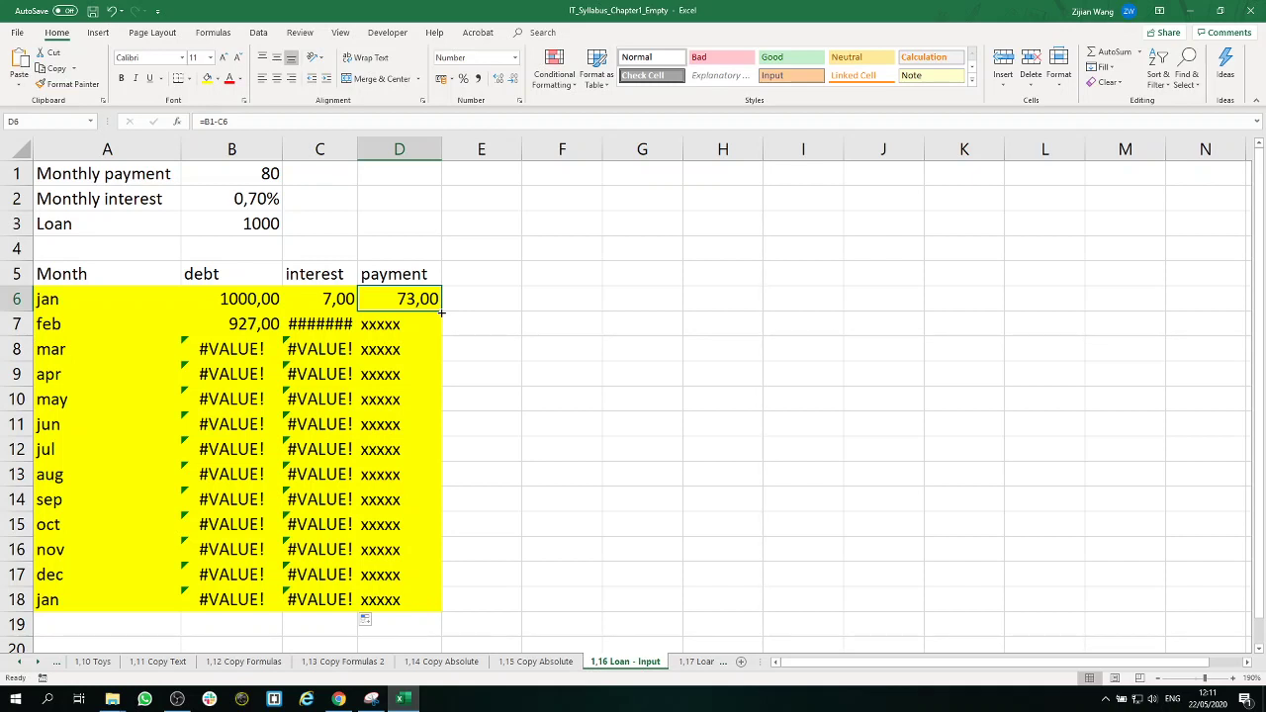
pyautogui.doubleClick(441, 313)
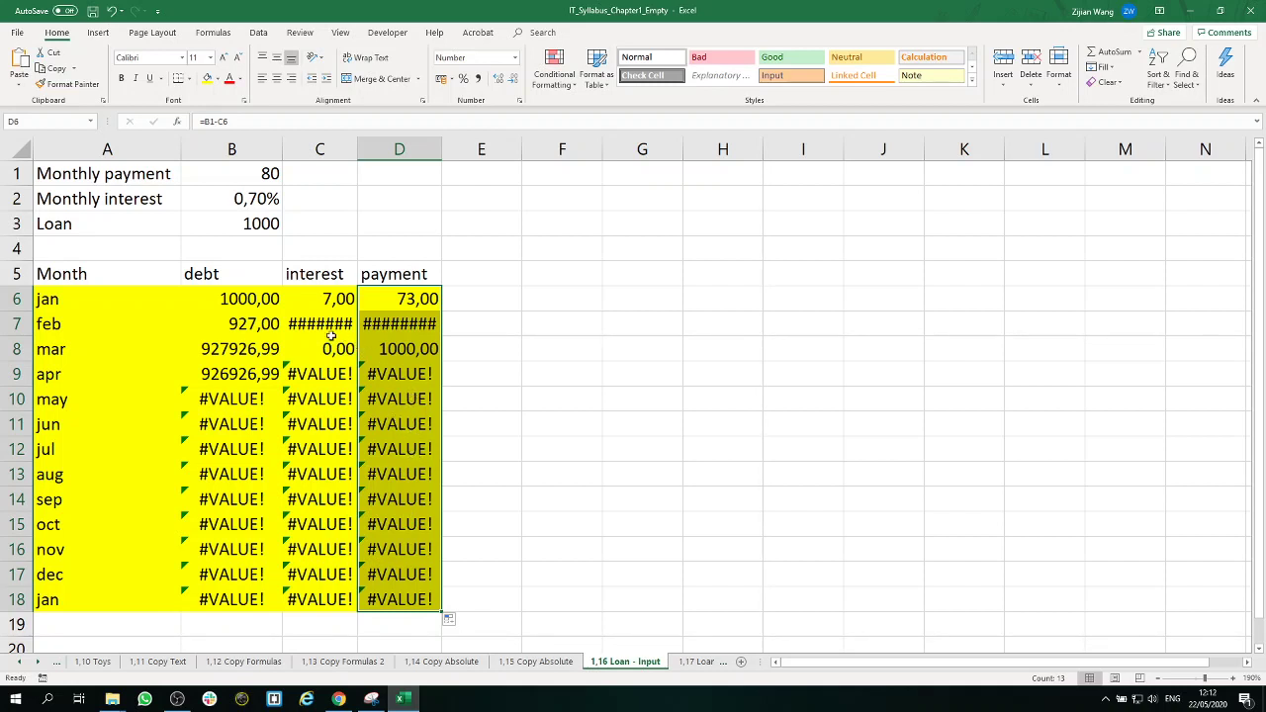
# Change January's interest formula in C6 to =B6*B$2, fixing the row of the monthly interest reference.
pyautogui.click(344, 299)
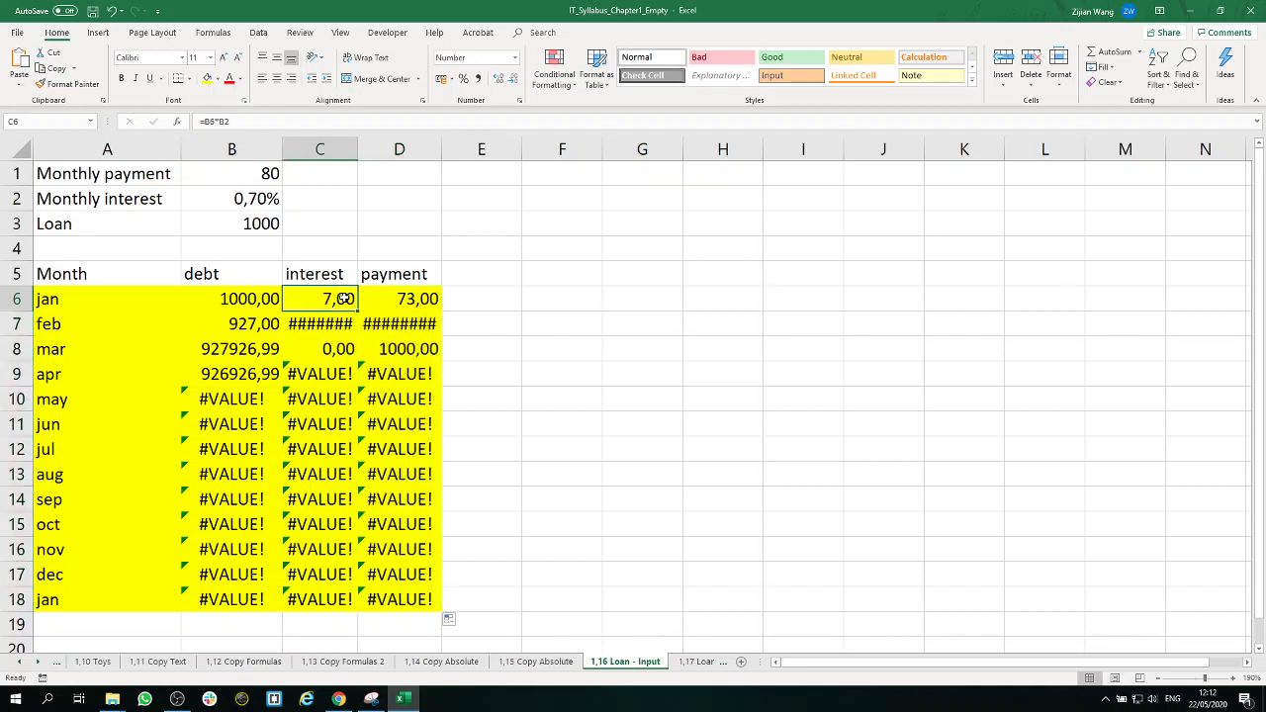
pyautogui.click(263, 299)
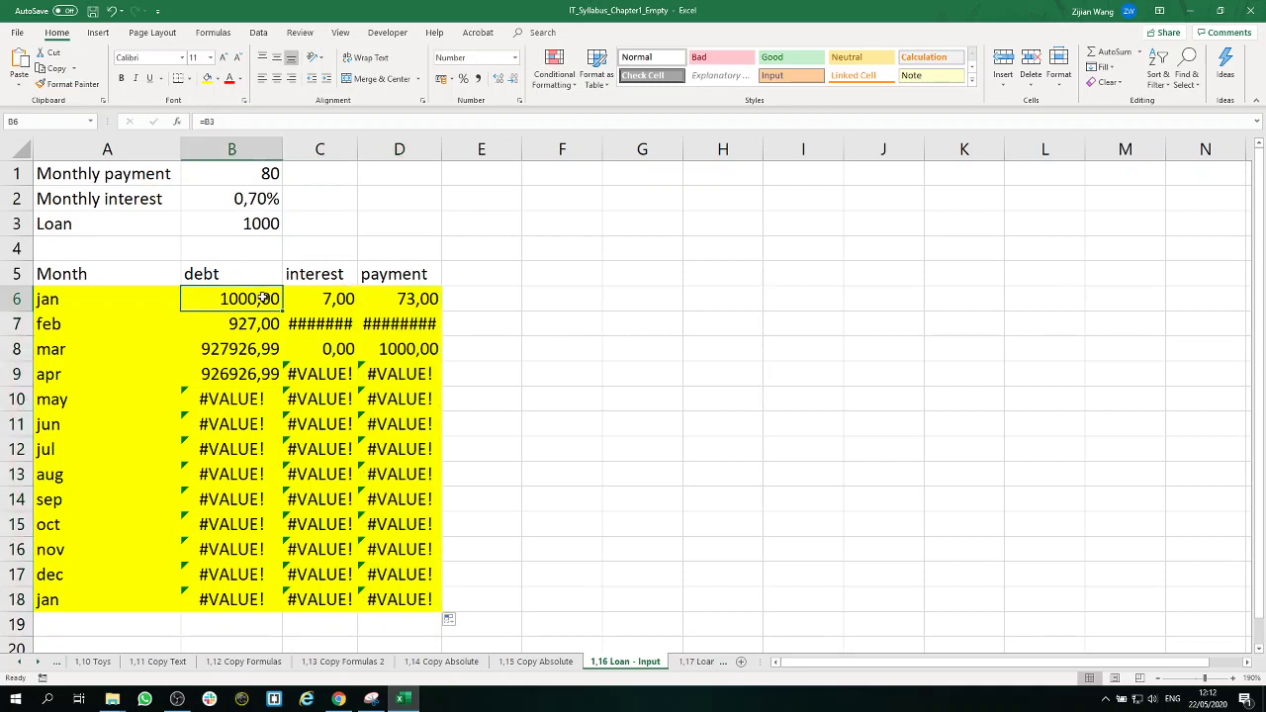
pyautogui.doubleClick(257, 297)
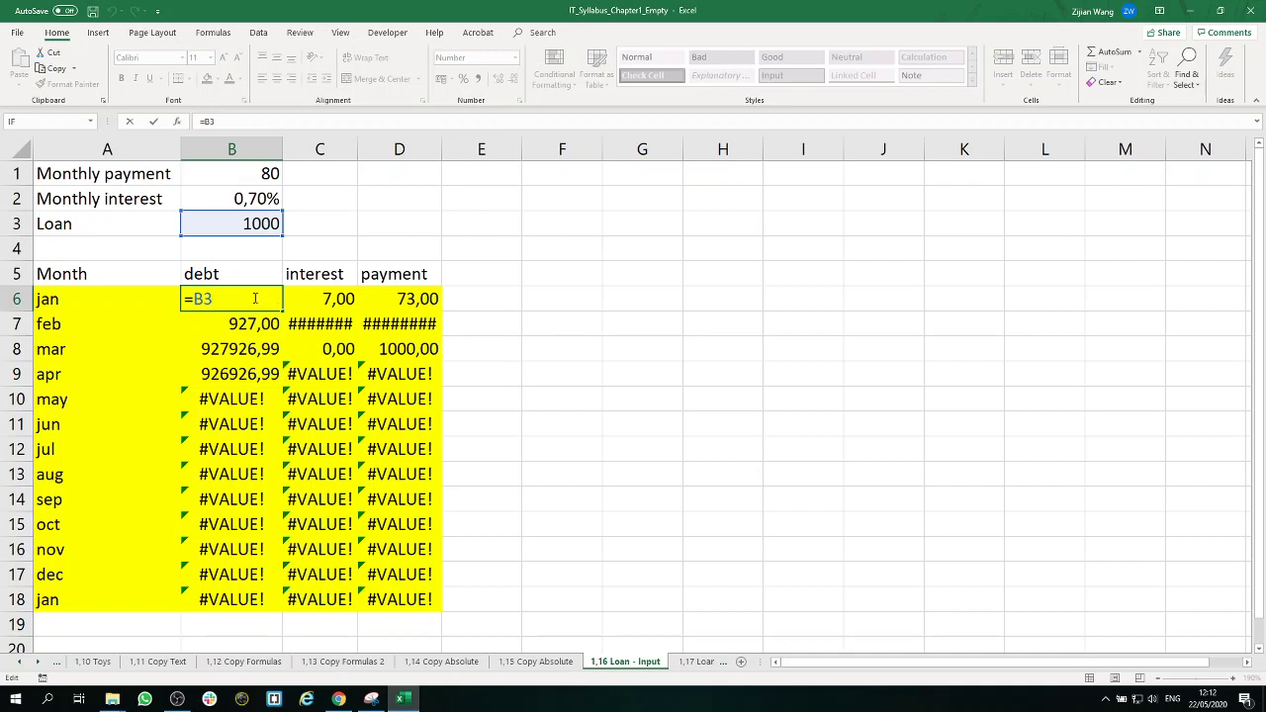
pyautogui.press('Return')
pyautogui.click(326, 299)
pyautogui.write('=B6*B2')
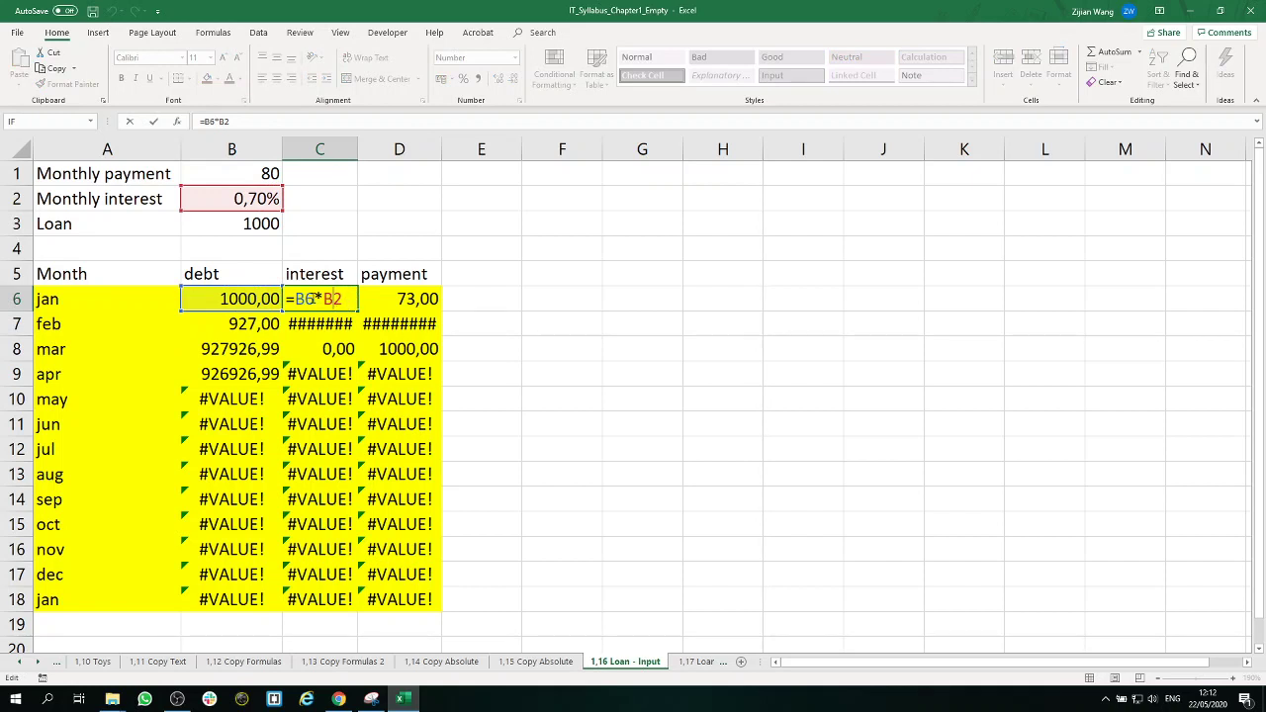
pyautogui.moveTo(316, 299); pyautogui.dragTo(298, 298)
pyautogui.moveTo(343, 298); pyautogui.dragTo(328, 299)
pyautogui.press('F4')
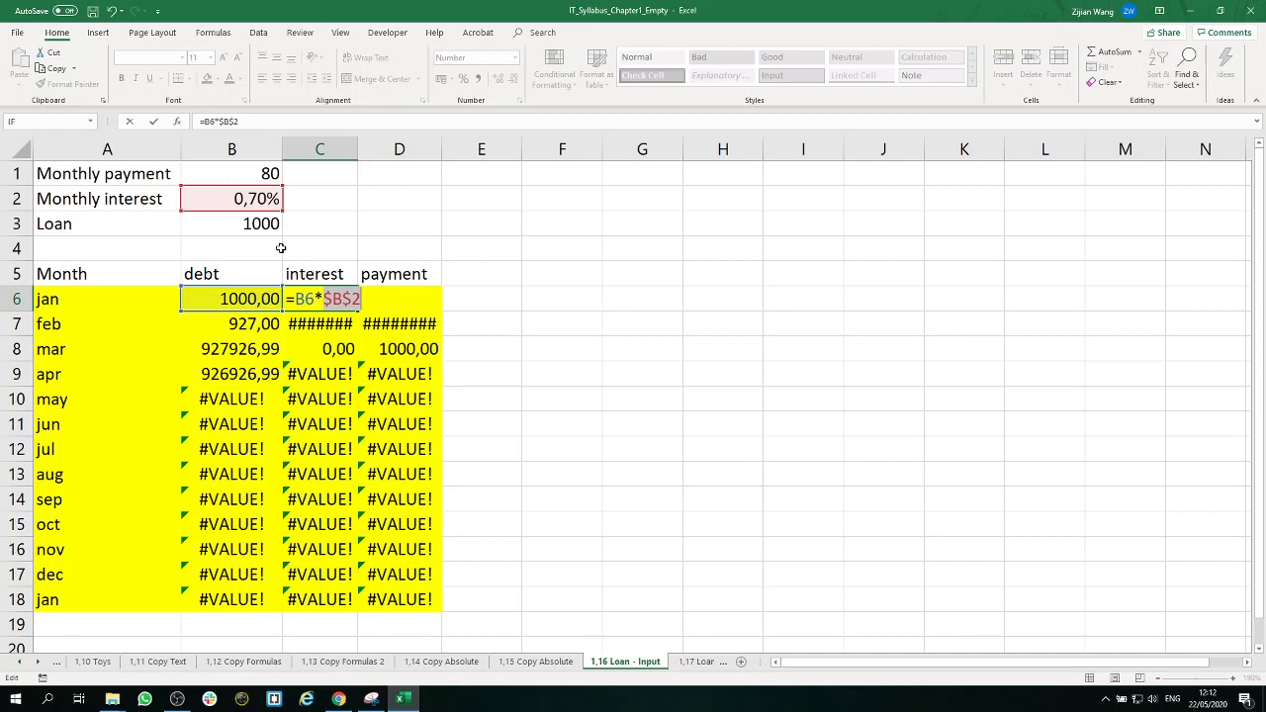
pyautogui.press('F4')
pyautogui.press('Return')
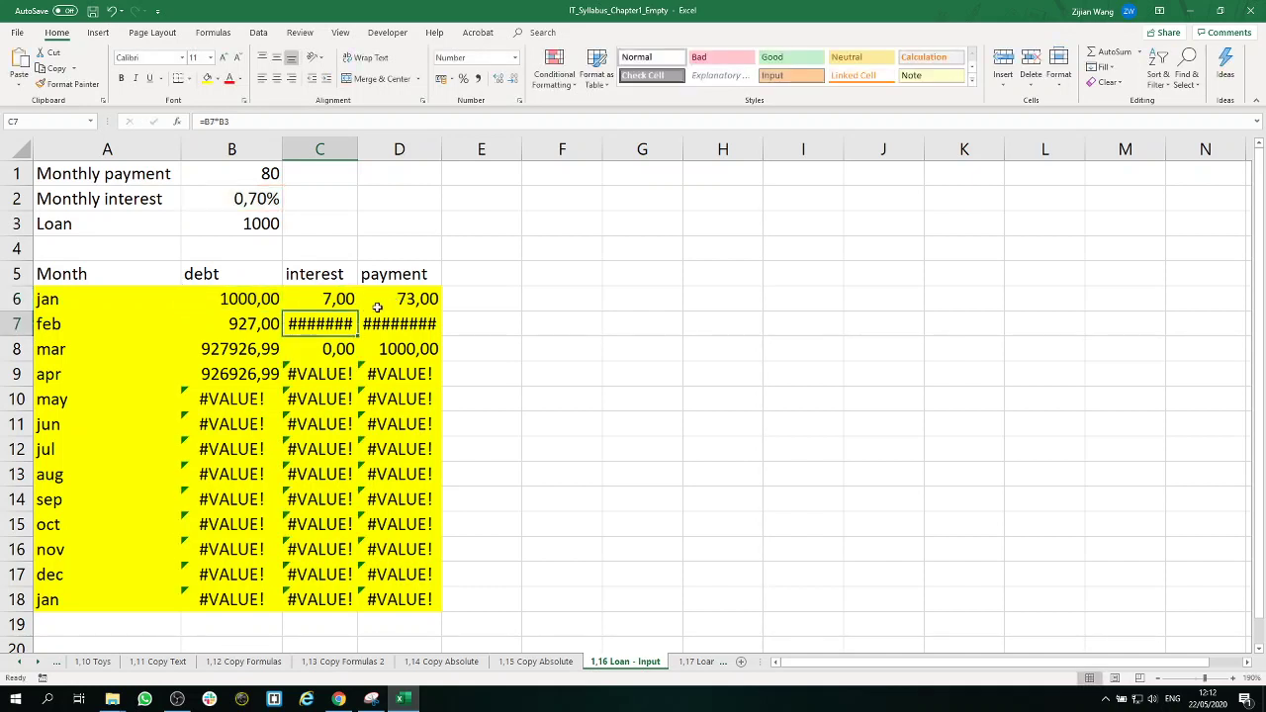
# Change January's payment formula in D6 to =B$1-C6, fixing the row of the monthly payment reference.
pyautogui.click(398, 299)
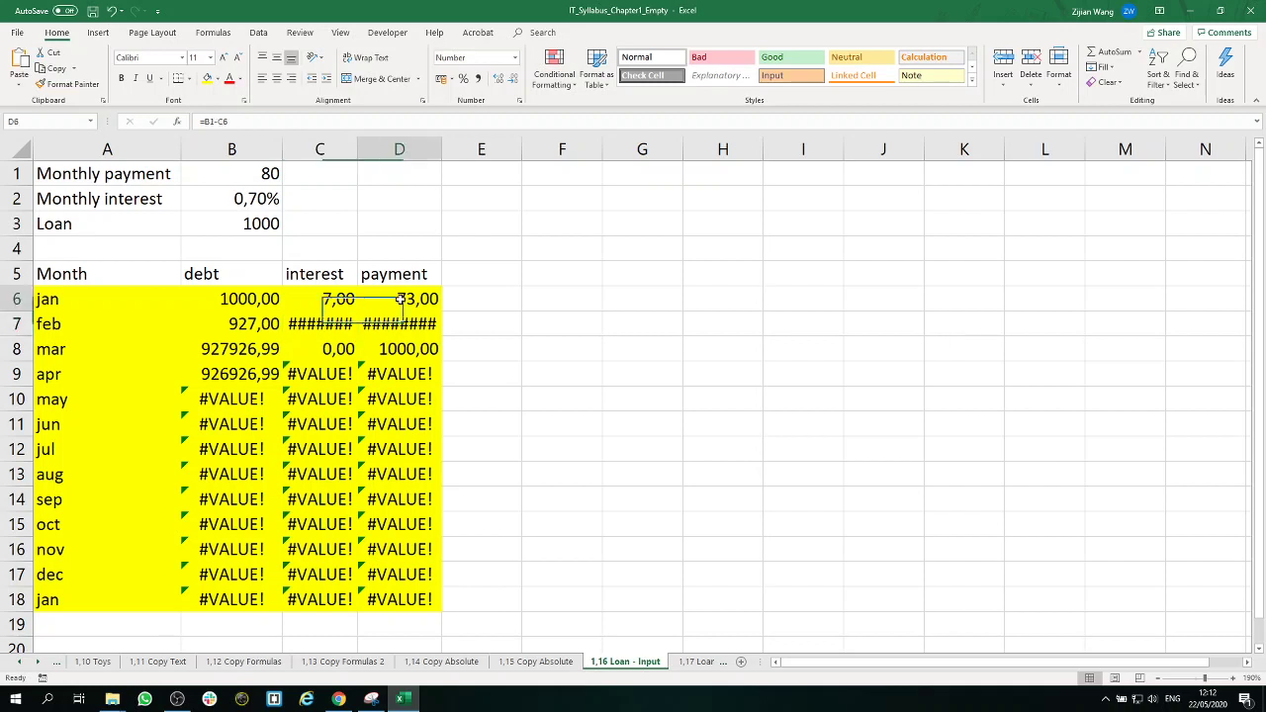
pyautogui.doubleClick(406, 299)
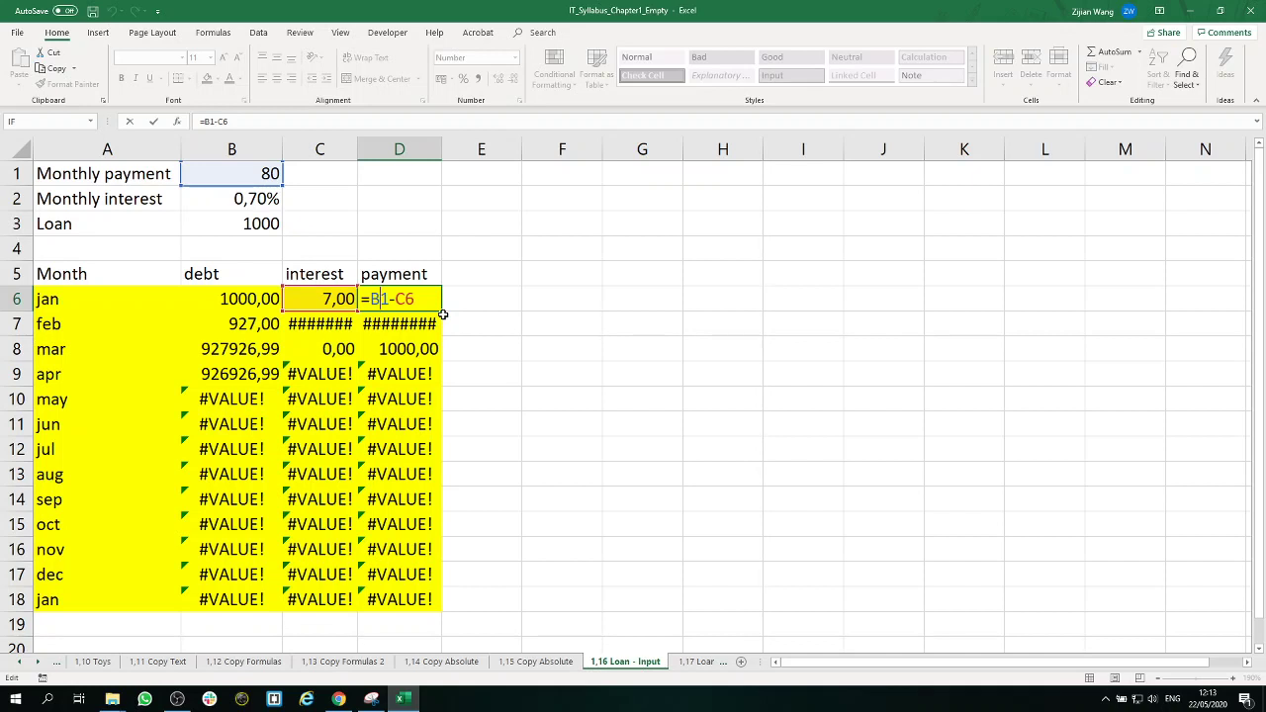
pyautogui.press('F4')
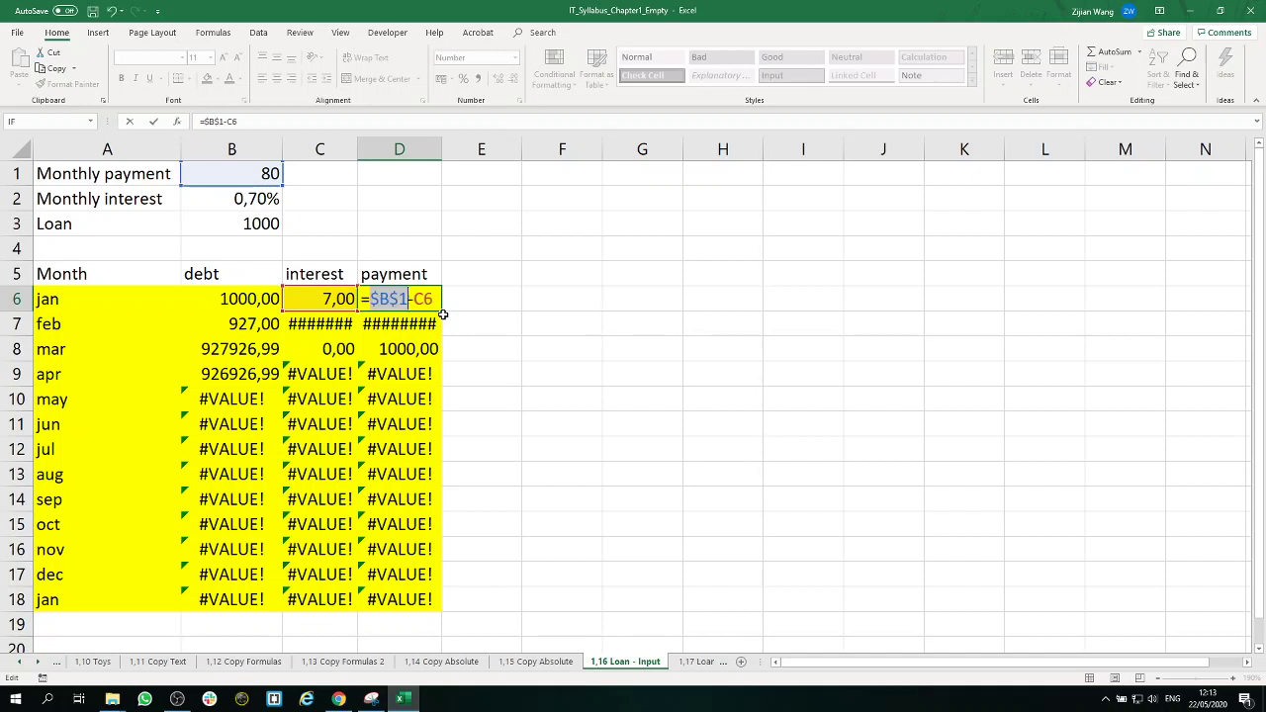
pyautogui.press('F4')
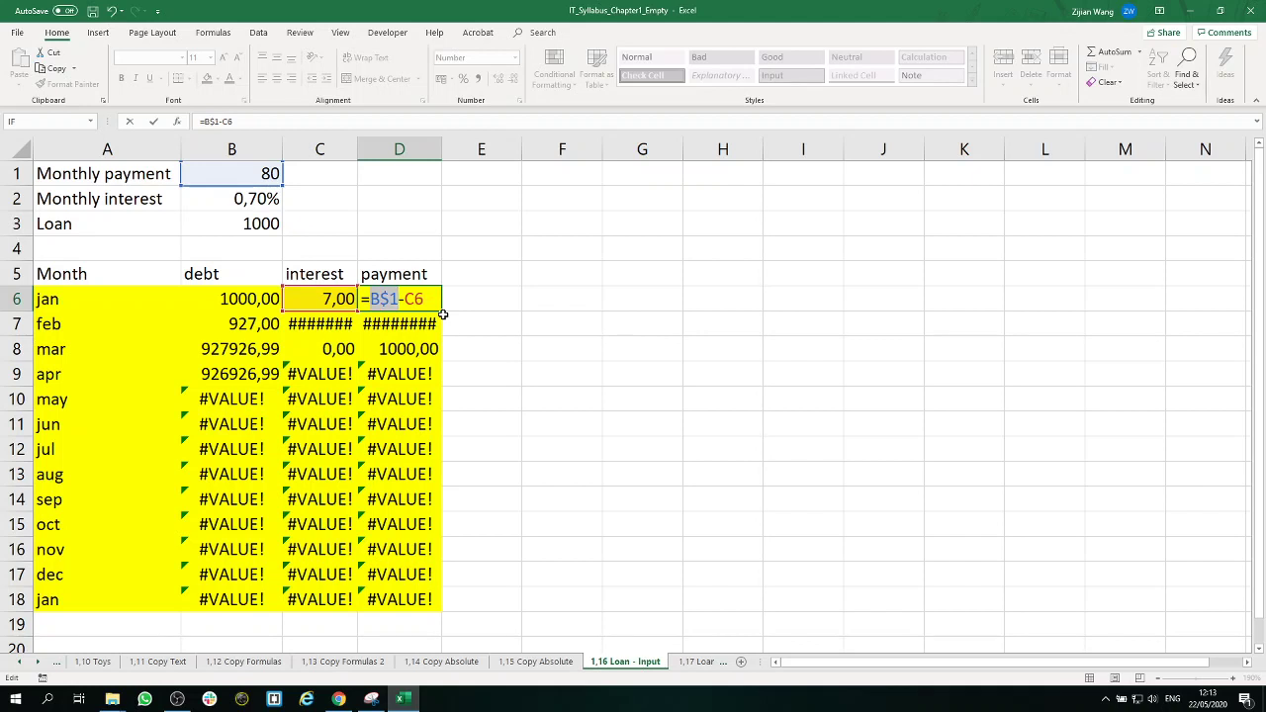
pyautogui.press('Return')
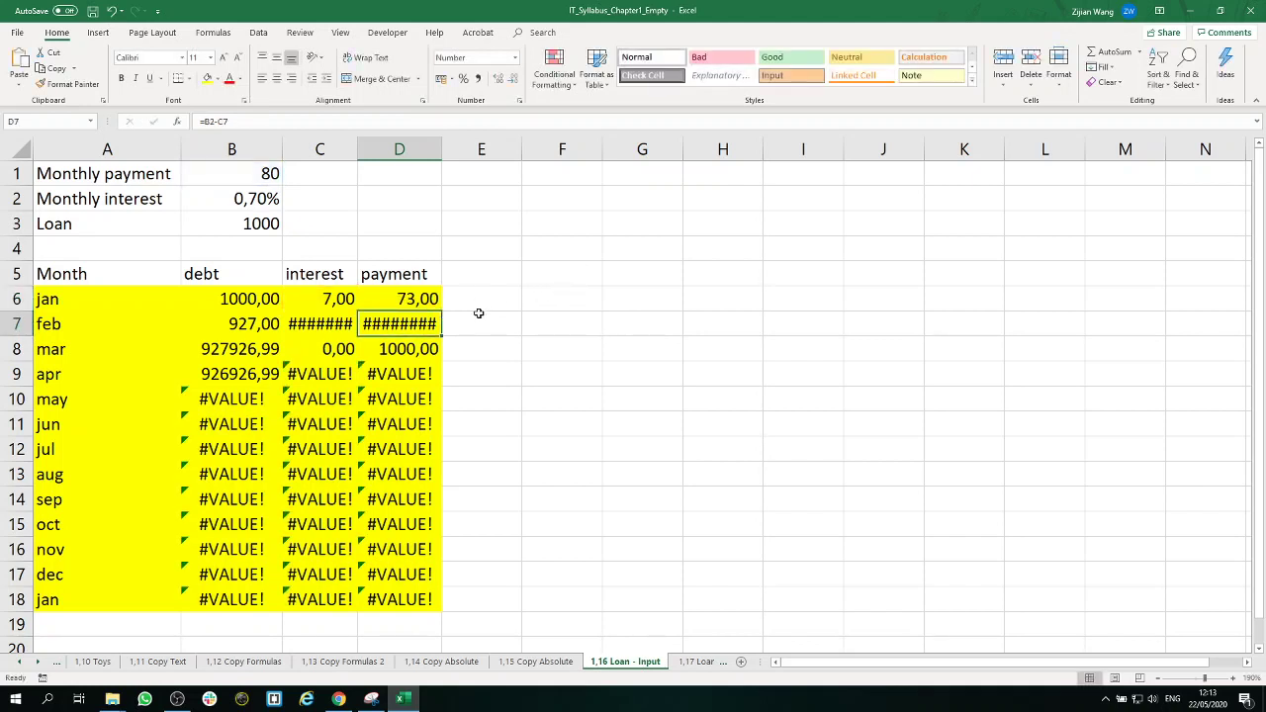
# Copy the formulas with fixed rows from C6 and D6 down the interest and payment columns through row 18.
pyautogui.click(353, 302)
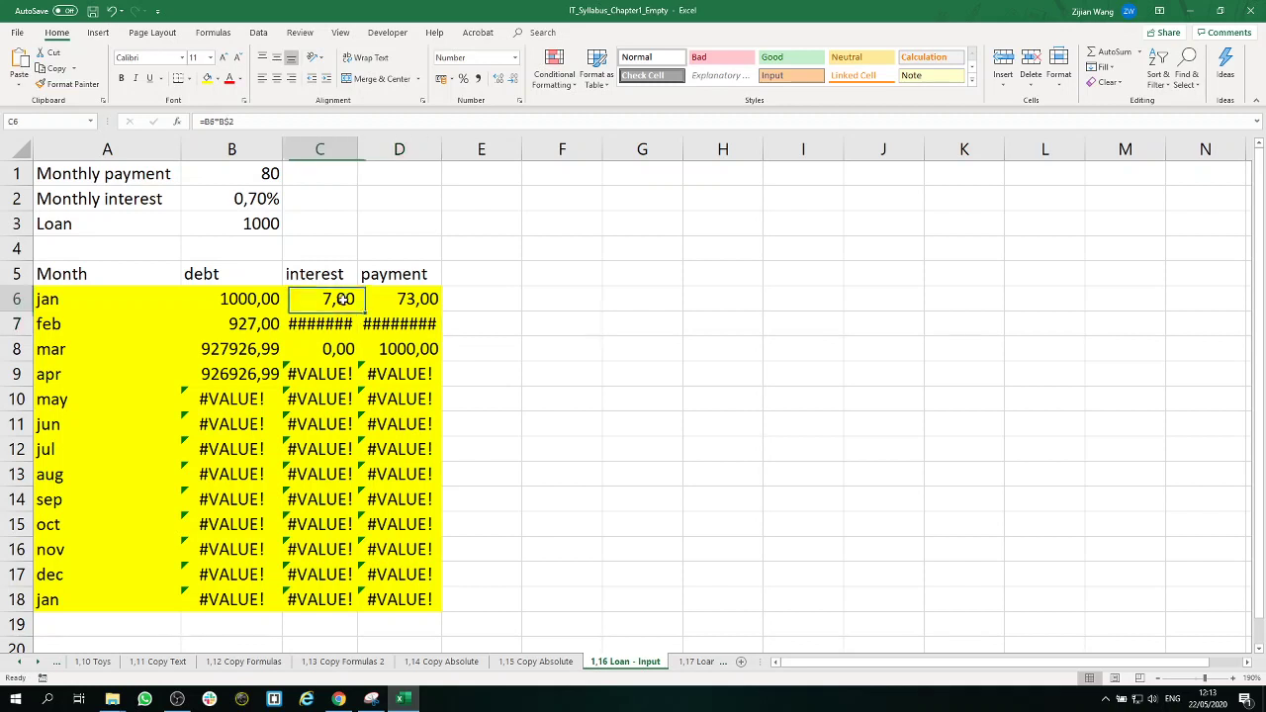
pyautogui.doubleClick(359, 309)
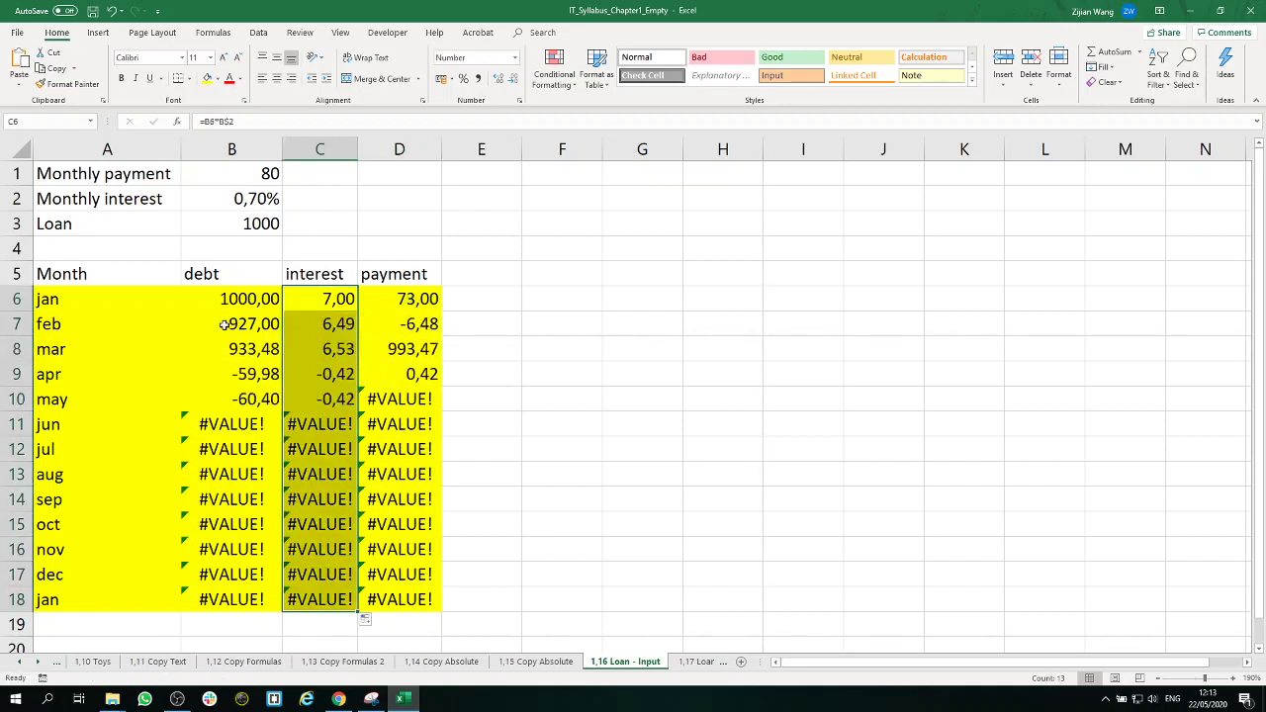
pyautogui.click(413, 298)
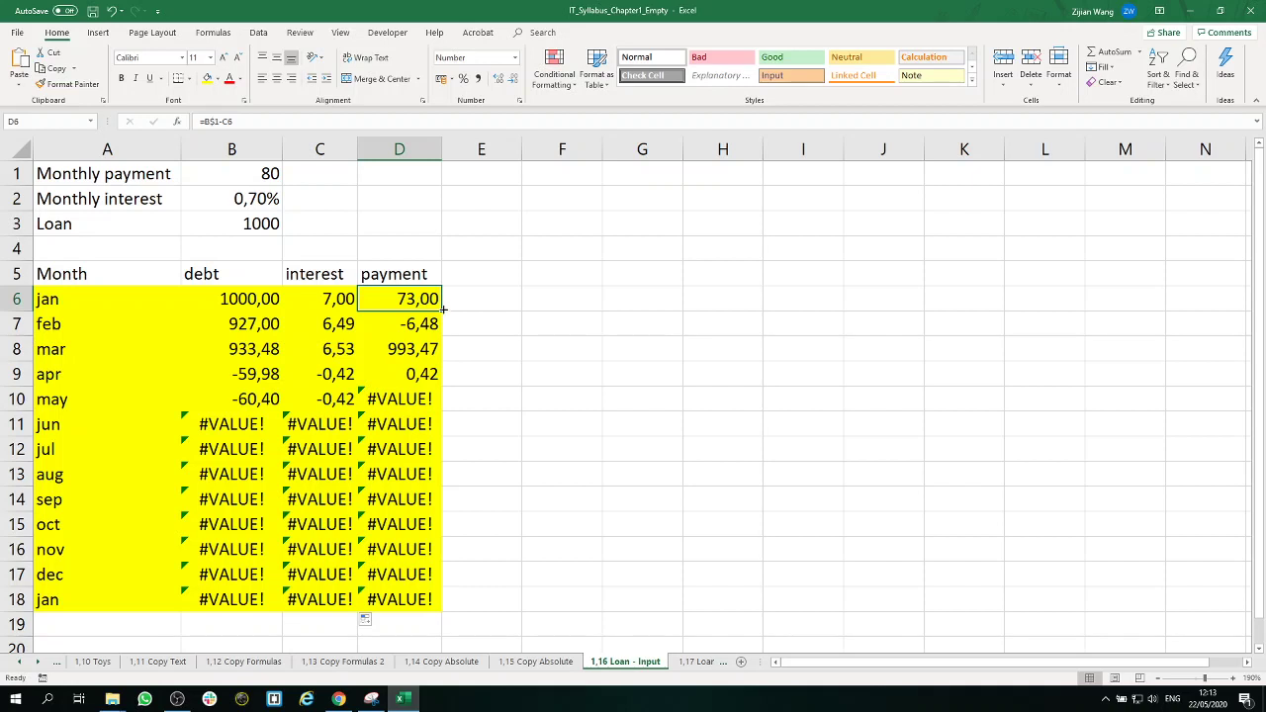
pyautogui.doubleClick(442, 309)
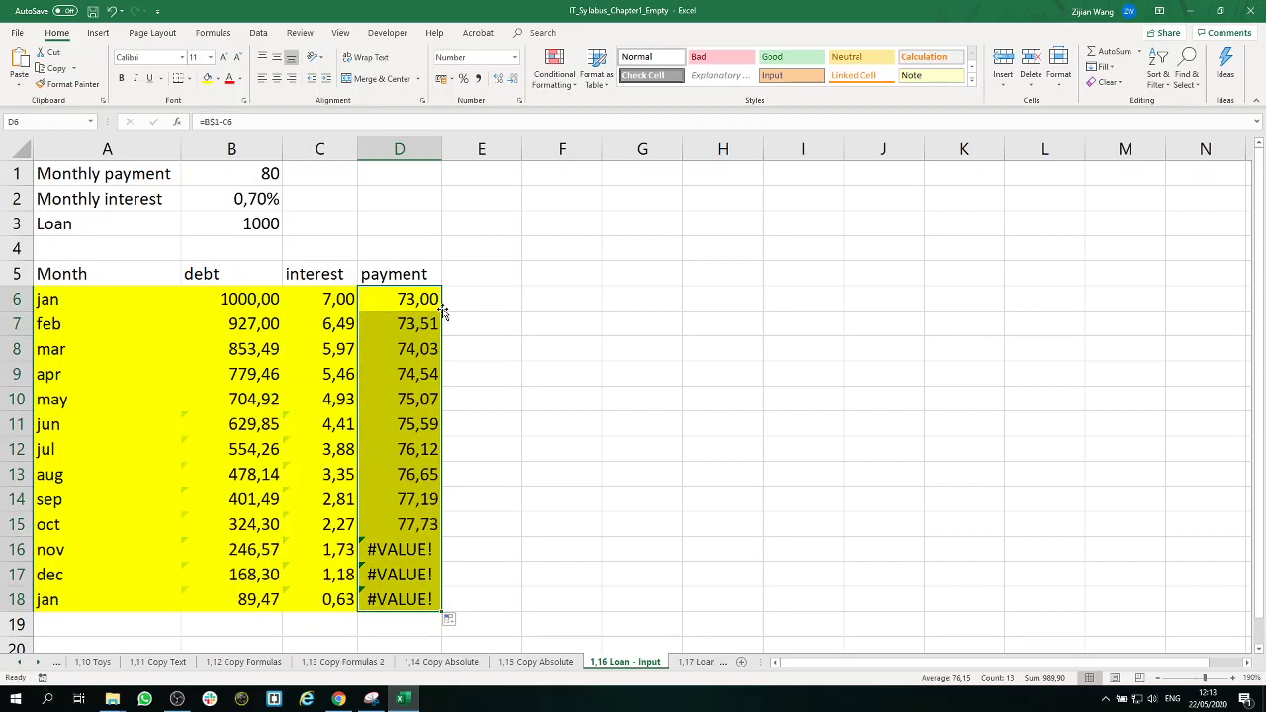
pyautogui.click(545, 591)
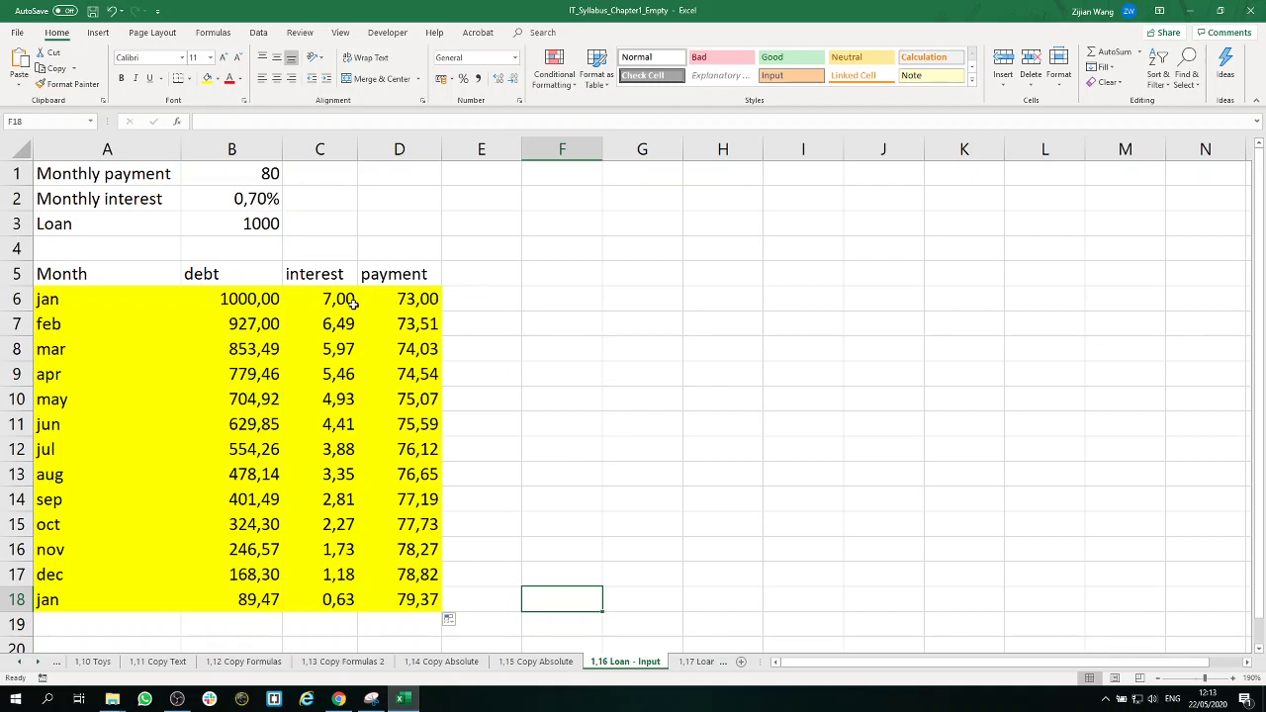
pyautogui.click(415, 300)
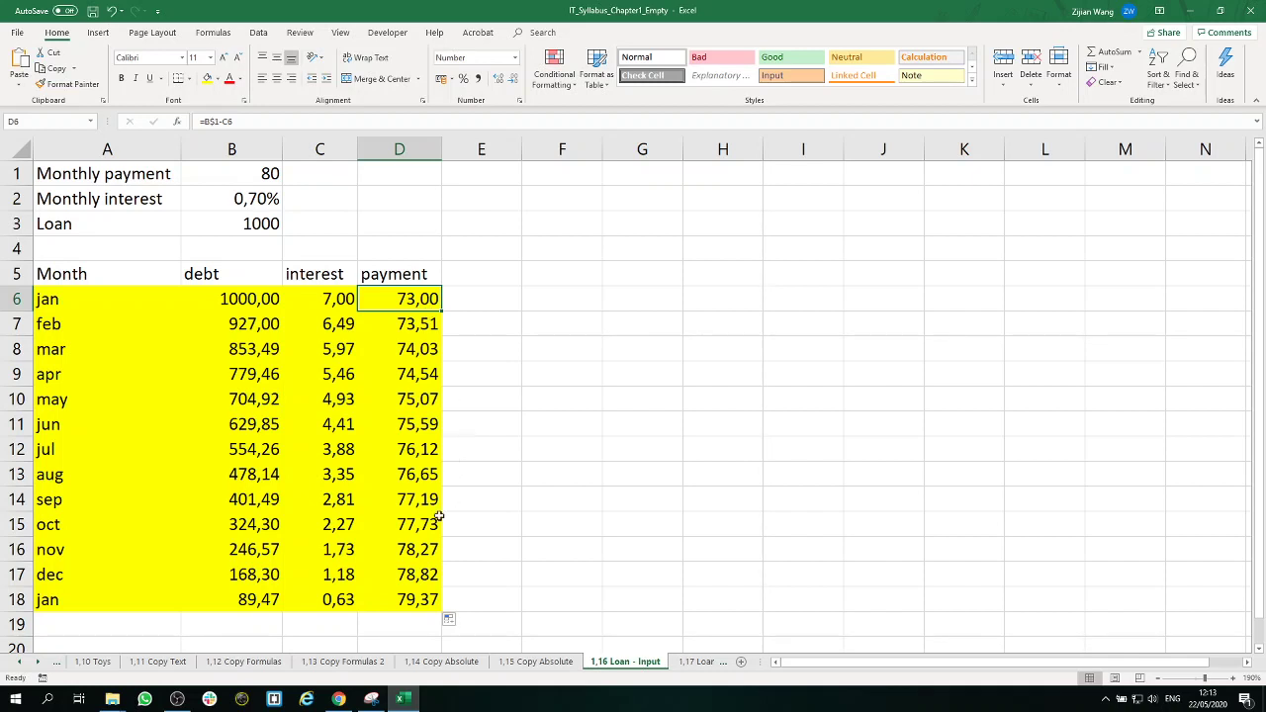
pyautogui.click(431, 600)
pyautogui.moveTo(432, 601)
pyautogui.mouseDown()
pyautogui.moveTo(128, 198)
pyautogui.moveTo(66, 139)
pyautogui.mouseUp()
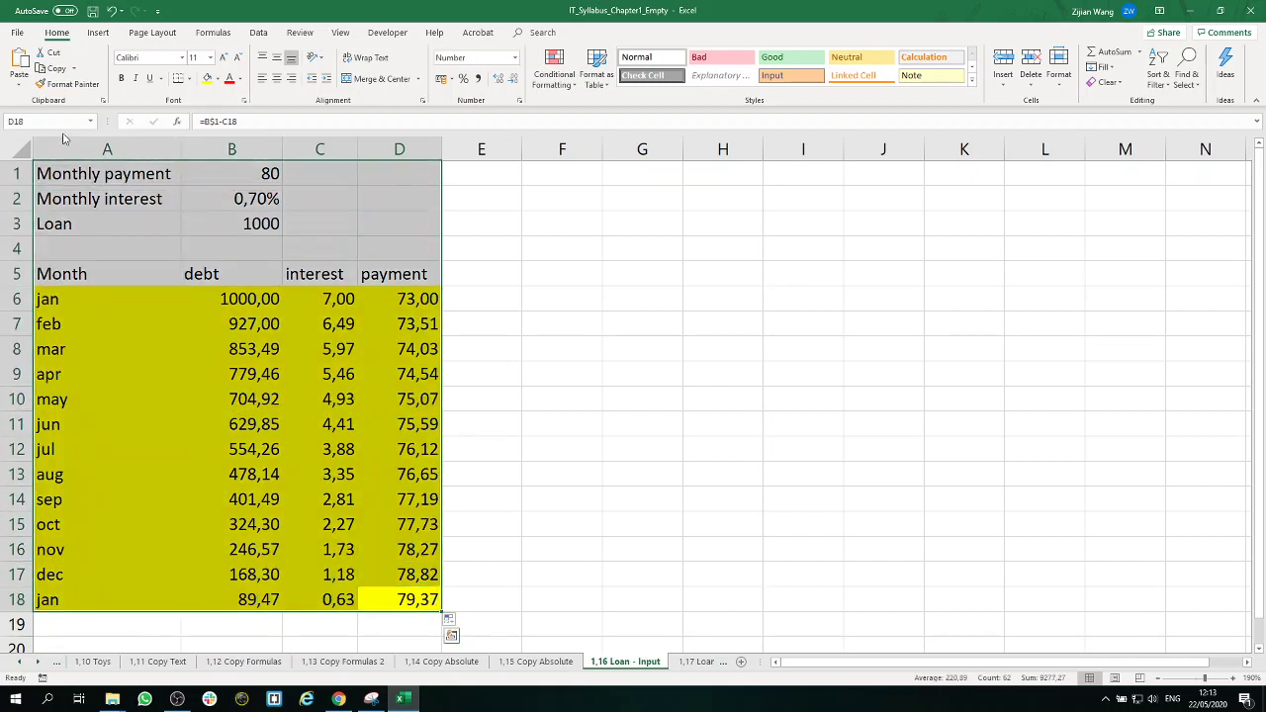
pyautogui.click(716, 455)
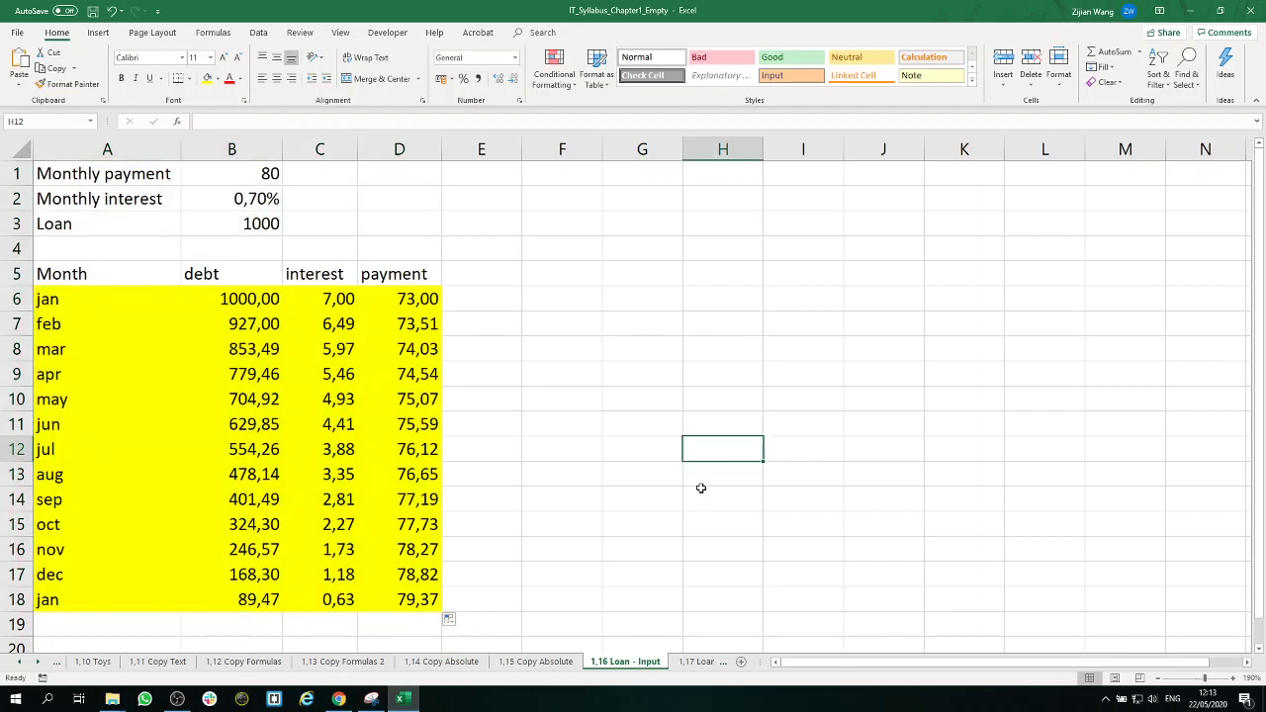